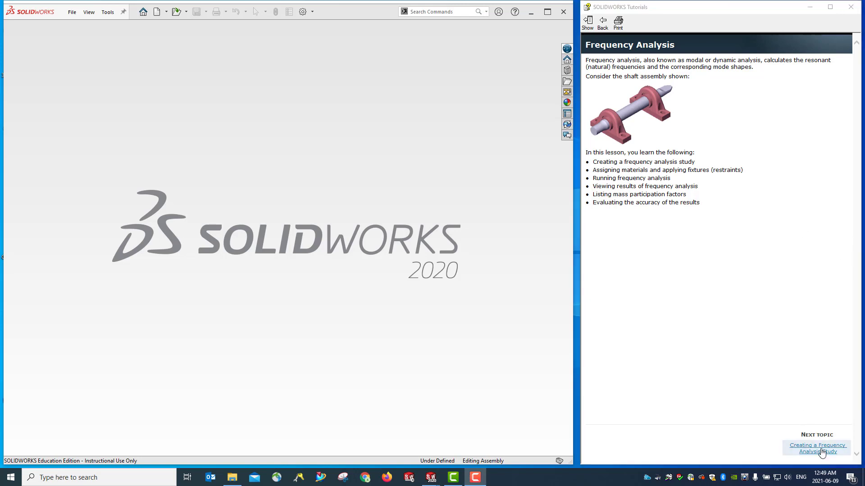
Step: Go to the tutorial topic on creating a frequency analysis study and open its Shaft.SLDASM sample assembly, allowing the interaction
{"action": "left_click", "coordinate": [812, 448]}
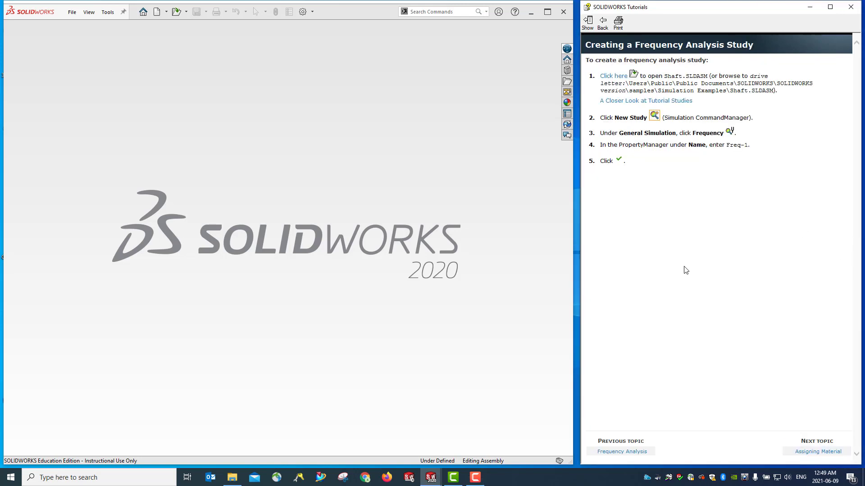
{"action": "left_click", "coordinate": [610, 80]}
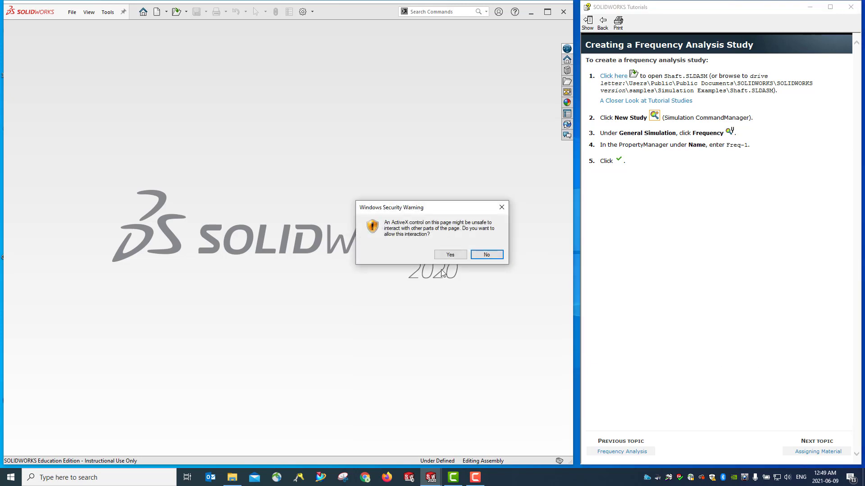
{"action": "left_click", "coordinate": [449, 254]}
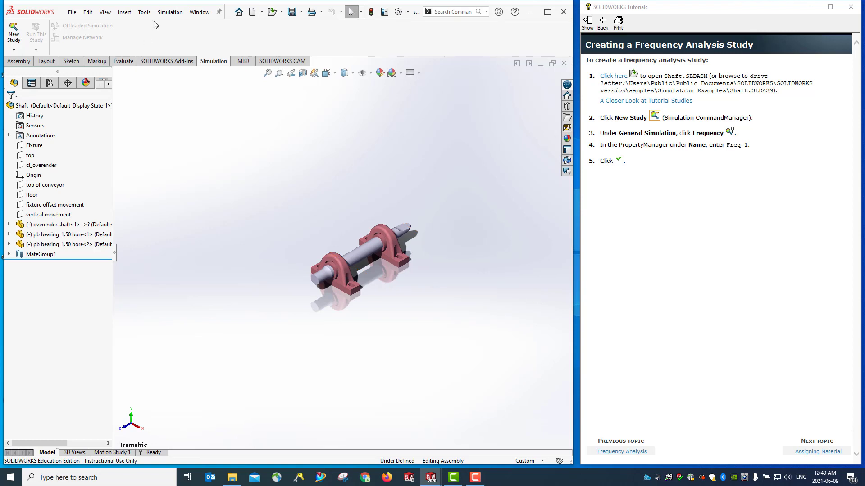
Step: Save the assembly under the name shaft_LSX.SLDASM in the Documents folder ENGR_6001, subfolder Lab_4
{"action": "left_click", "coordinate": [71, 13]}
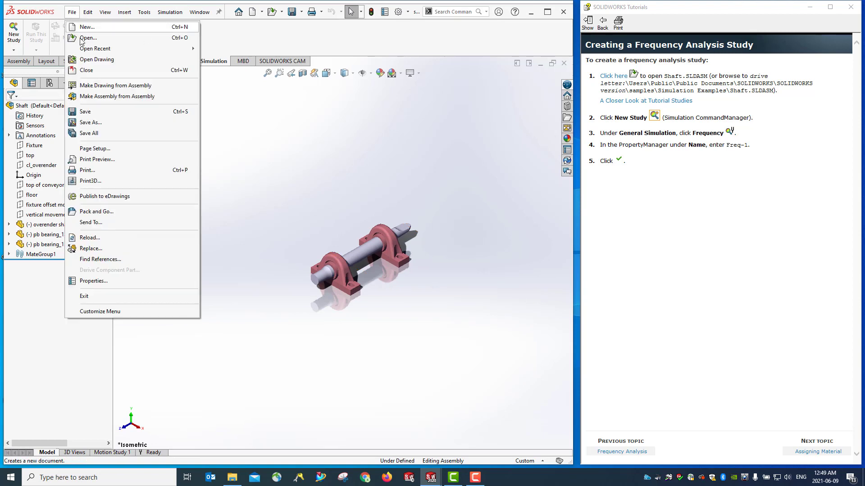
{"action": "left_click", "coordinate": [90, 122]}
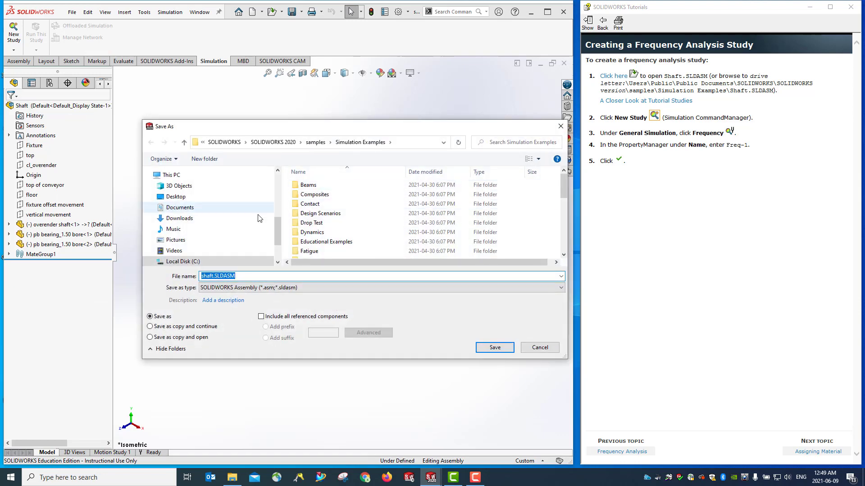
{"action": "left_click", "coordinate": [180, 207]}
{"action": "double_click", "coordinate": [325, 223]}
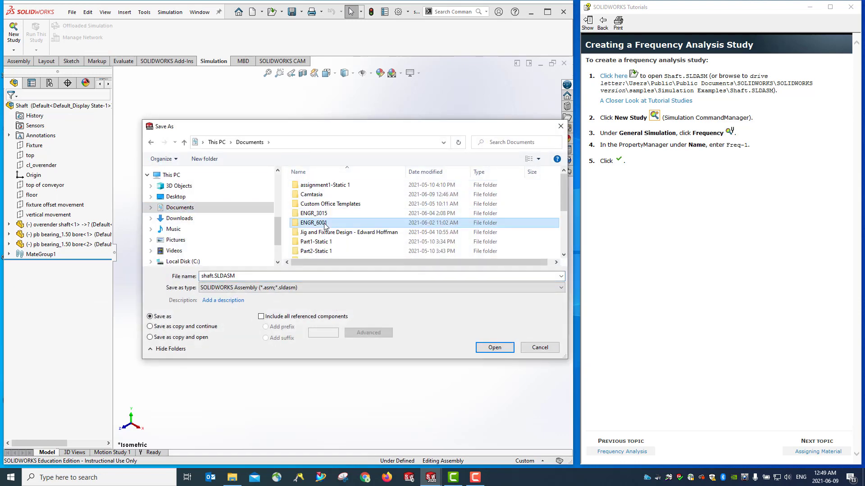
{"action": "double_click", "coordinate": [351, 214]}
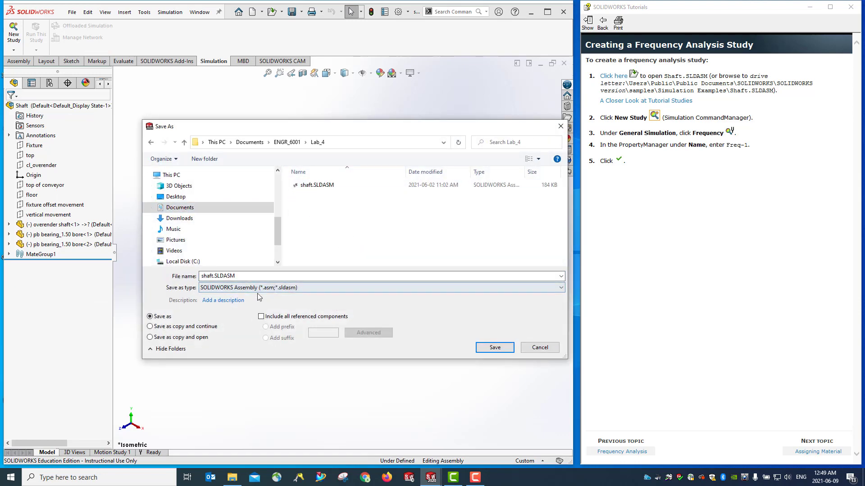
{"action": "double_click", "coordinate": [215, 276]}
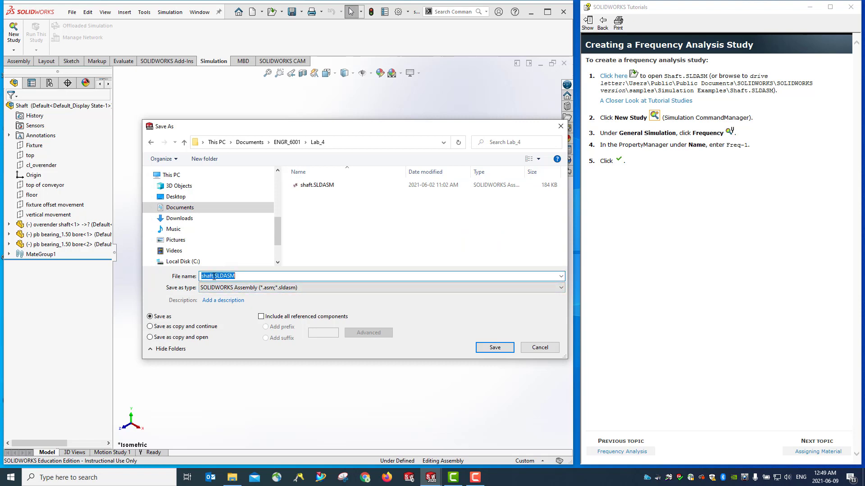
{"action": "left_click", "coordinate": [214, 276]}
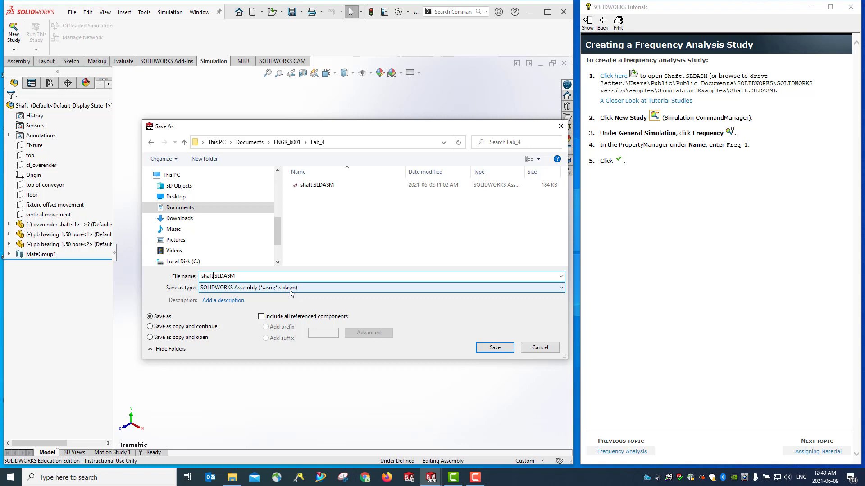
{"action": "type", "text": "_LSX"}
{"action": "left_click", "coordinate": [501, 352]}
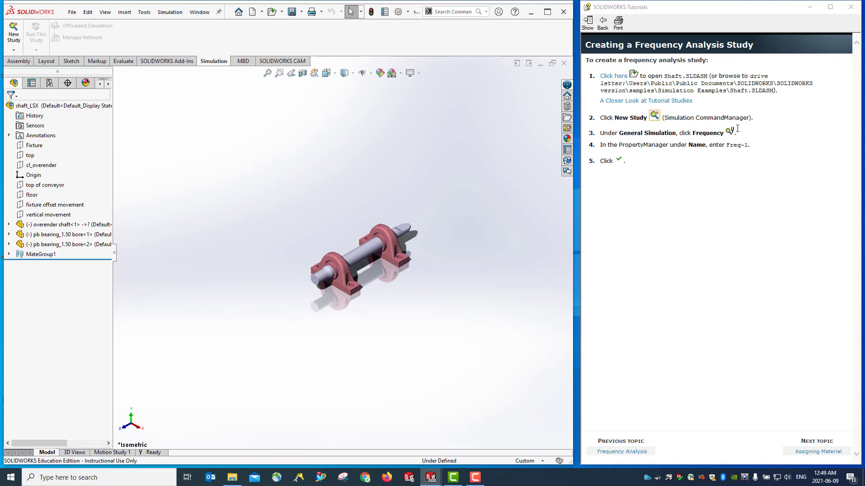
Step: Create a new Frequency simulation study named Tutorial_4 and save the assembly
{"action": "left_click", "coordinate": [13, 50]}
{"action": "left_click", "coordinate": [27, 61]}
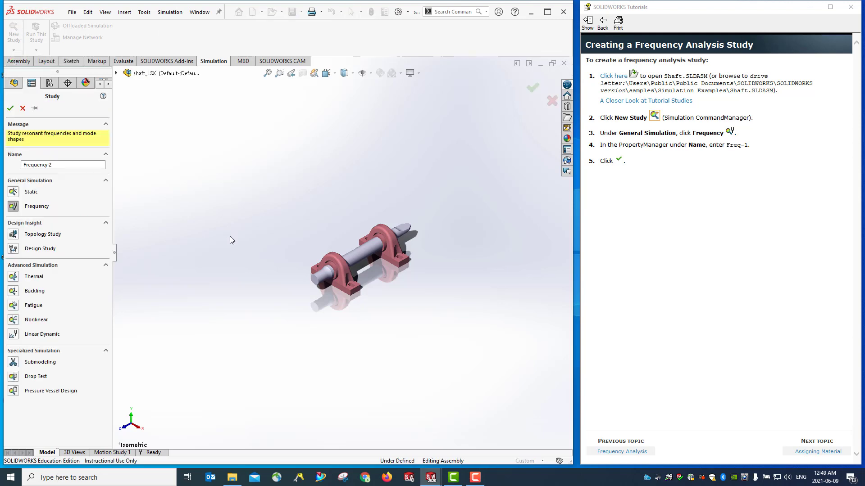
{"action": "left_click", "coordinate": [13, 206]}
{"action": "left_click", "coordinate": [14, 194]}
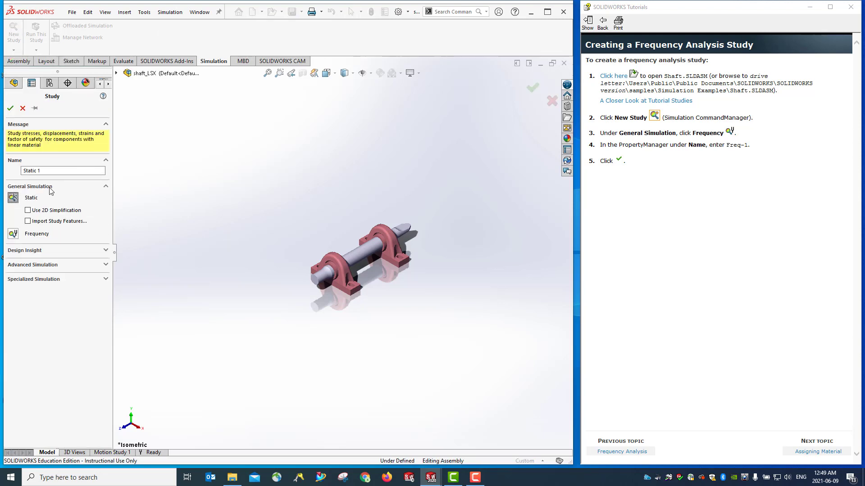
{"action": "left_click", "coordinate": [13, 235]}
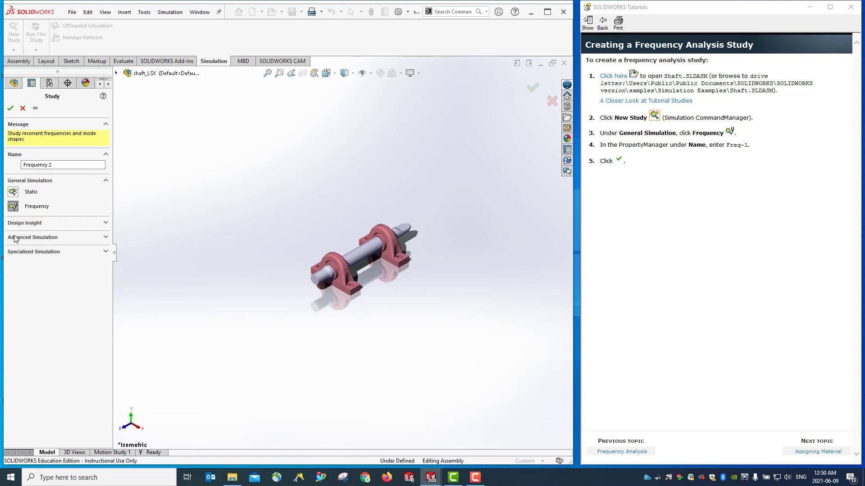
{"action": "left_click_drag", "start_coordinate": [59, 164], "coordinate": [16, 170]}
{"action": "type", "text": "Tutorial_4"}
{"action": "left_click", "coordinate": [10, 109]}
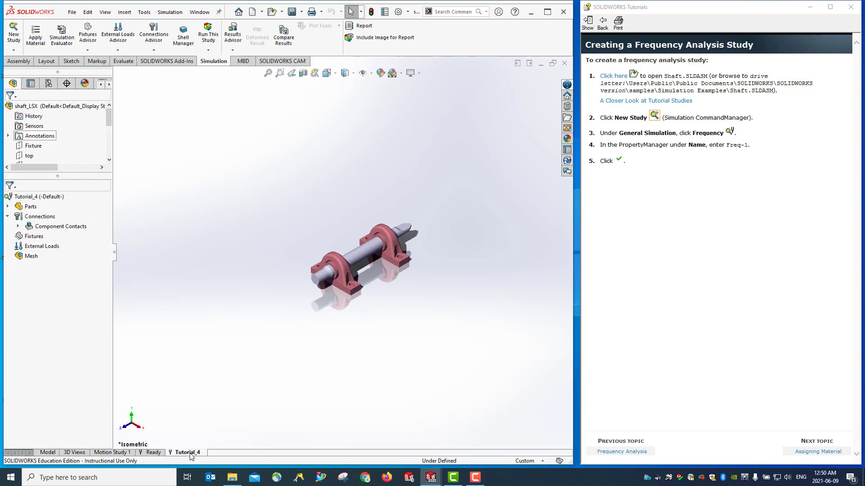
{"action": "left_click", "coordinate": [292, 13]}
Step: Bring up the Assigning Material tutorial topic and examine the assembly's components and the mates in MateGroup1
{"action": "left_click", "coordinate": [816, 453]}
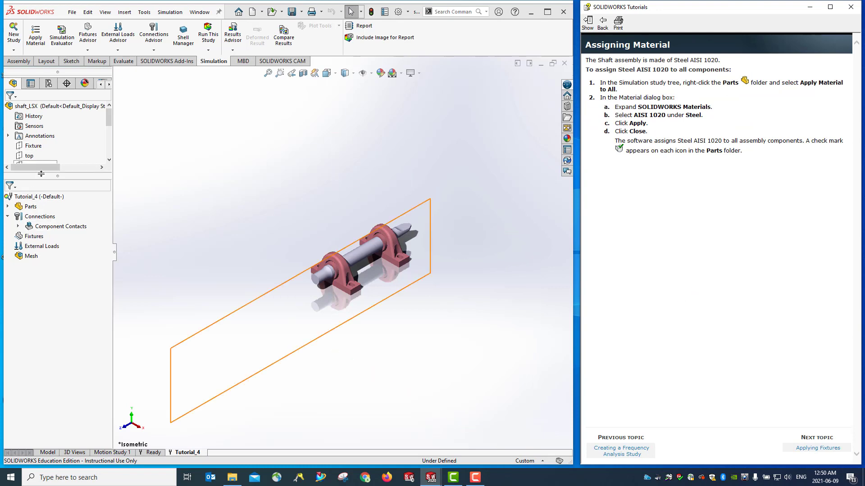
{"action": "left_click_drag", "start_coordinate": [39, 175], "coordinate": [30, 264]}
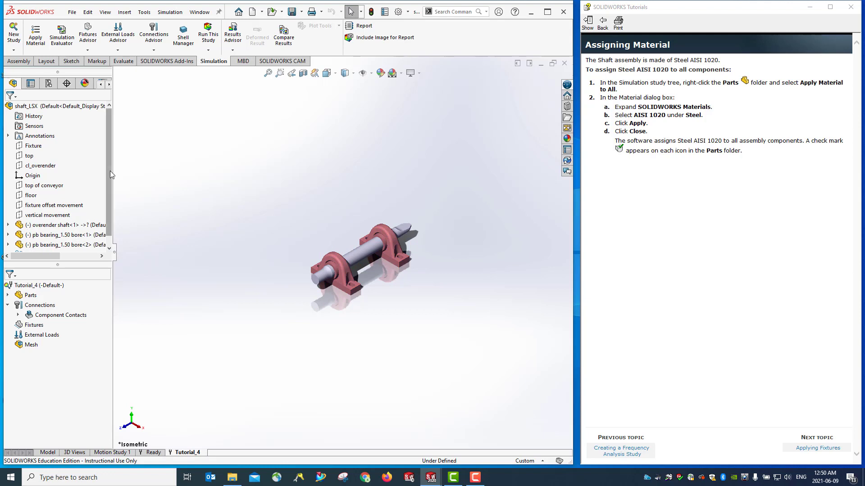
{"action": "scroll", "coordinate": [110, 171], "scroll_direction": "down", "scroll_amount": 1}
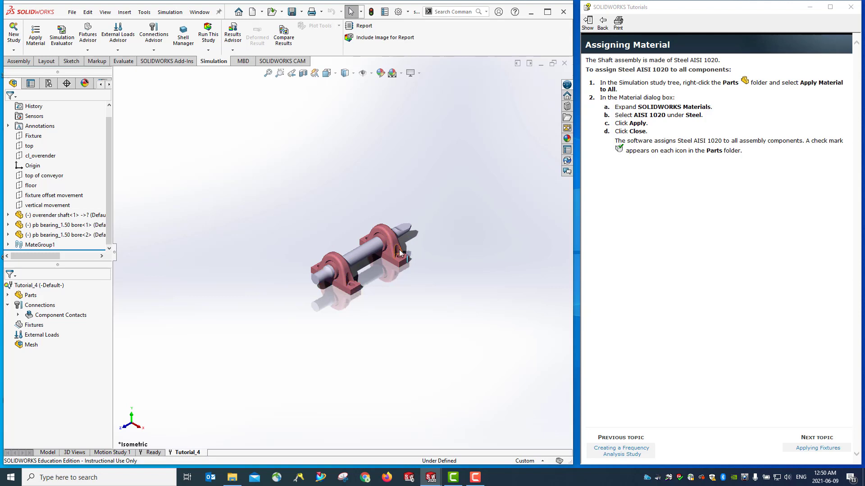
{"action": "left_click", "coordinate": [7, 246]}
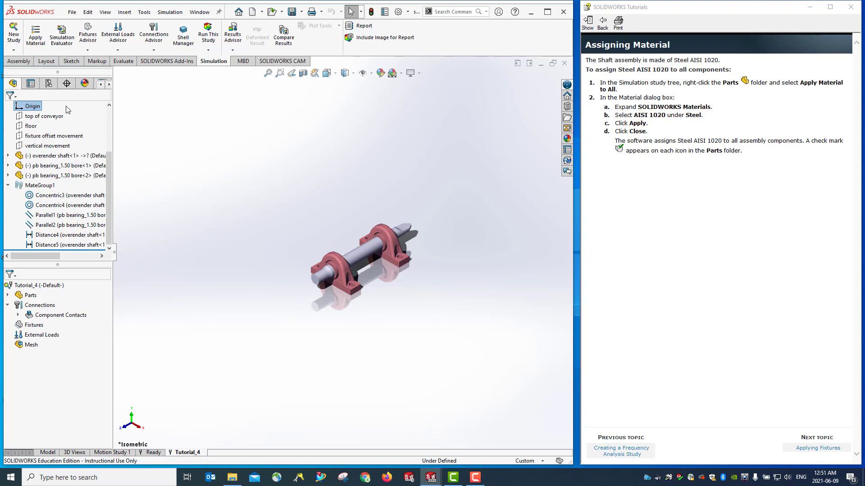
{"action": "left_click", "coordinate": [7, 186]}
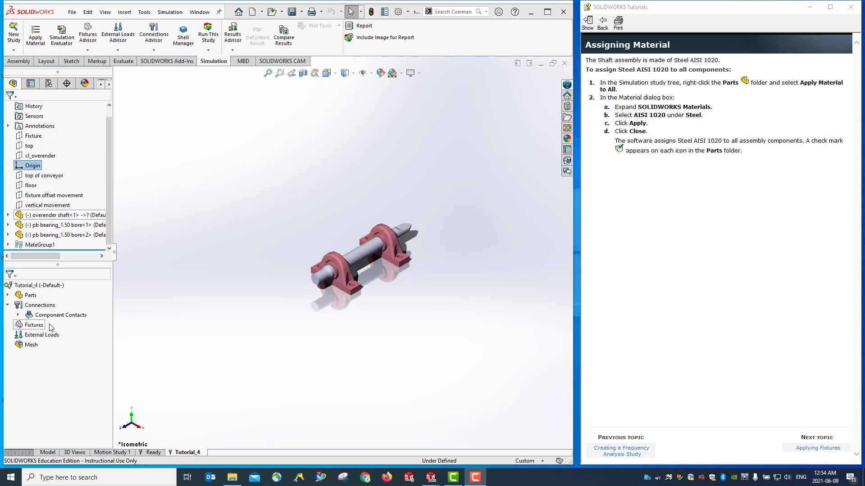
Step: Search the material library for AISI 1020 and apply that steel to all parts of the Tutorial_4 study
{"action": "left_click", "coordinate": [7, 296]}
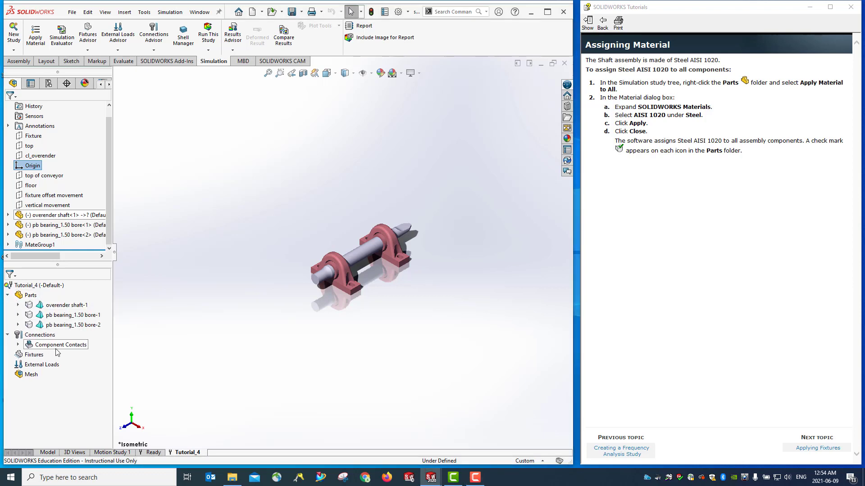
{"action": "right_click", "coordinate": [30, 297]}
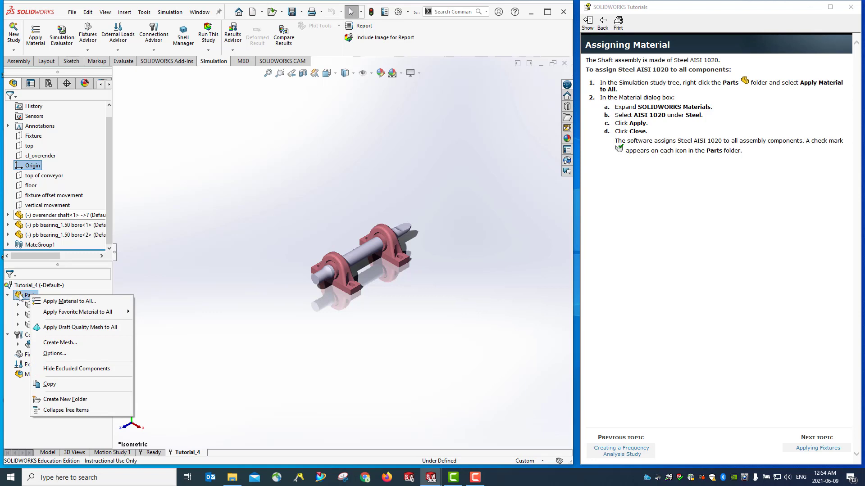
{"action": "left_click", "coordinate": [70, 302]}
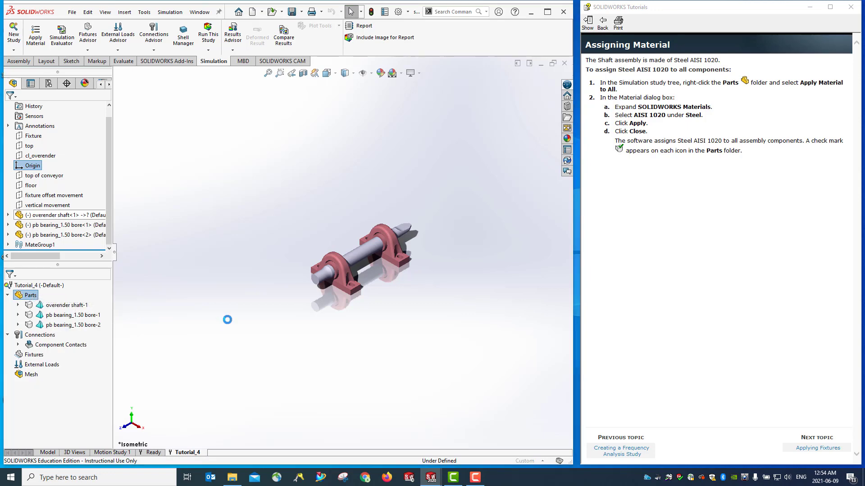
{"action": "scroll", "coordinate": [90, 139], "scroll_direction": "up", "scroll_amount": 1}
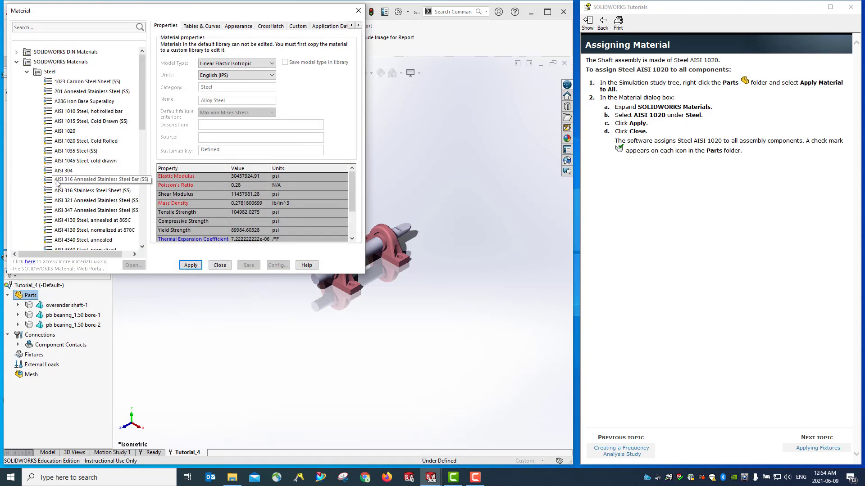
{"action": "left_click", "coordinate": [73, 133]}
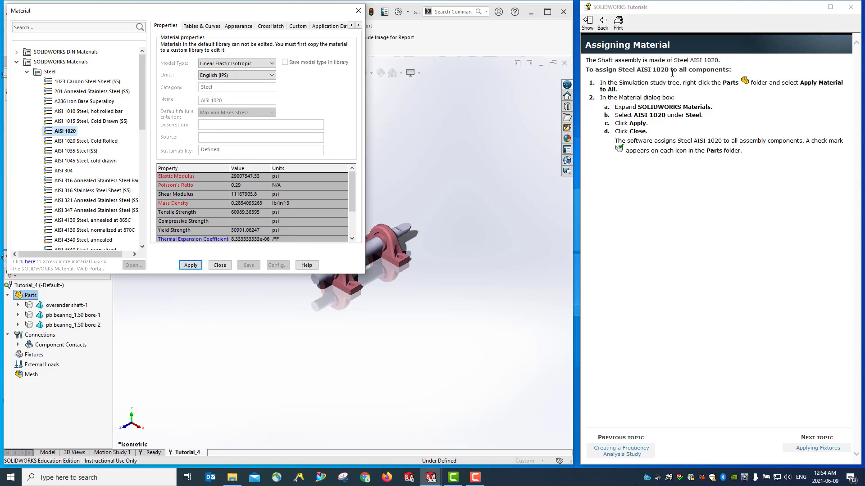
{"action": "left_click", "coordinate": [35, 26]}
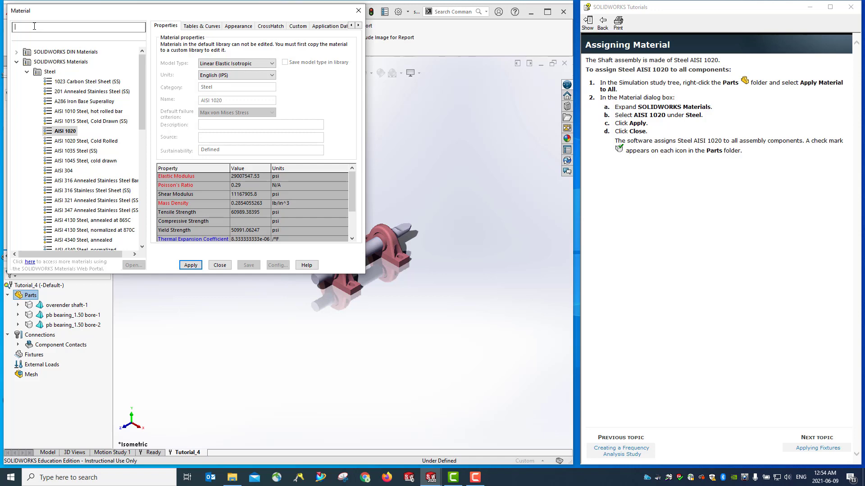
{"action": "type", "text": "A"}
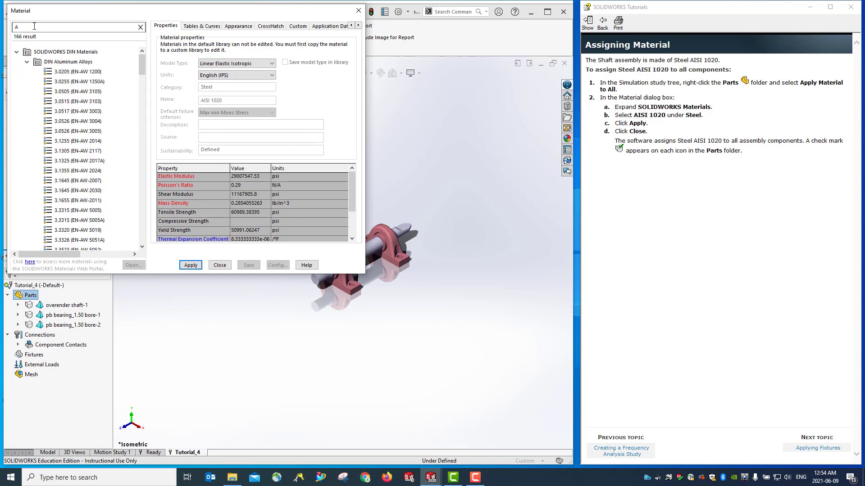
{"action": "type", "text": "ISI"}
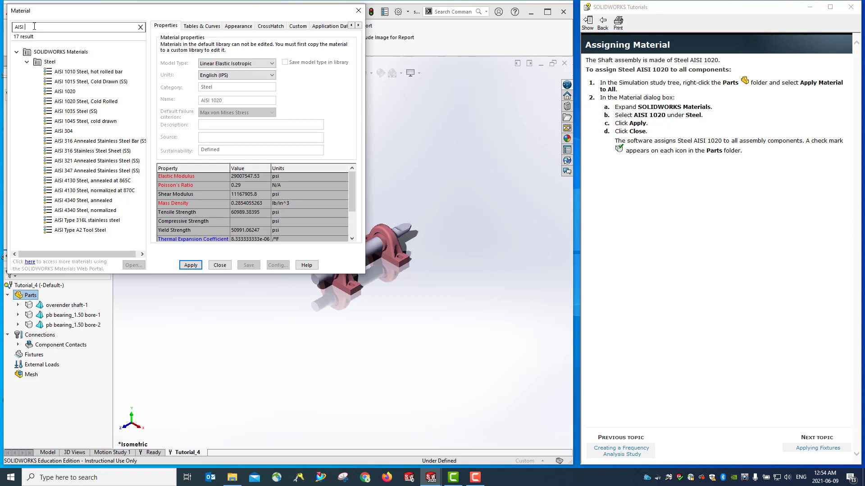
{"action": "type", "text": " 1020"}
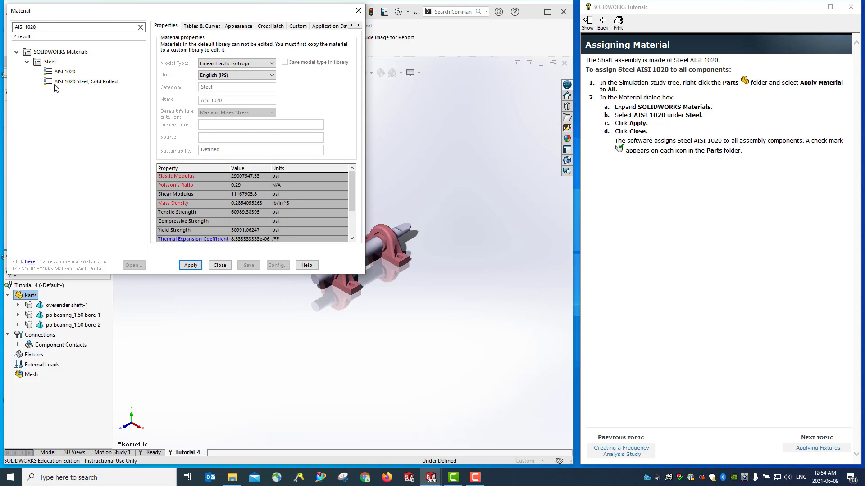
{"action": "left_click", "coordinate": [63, 72]}
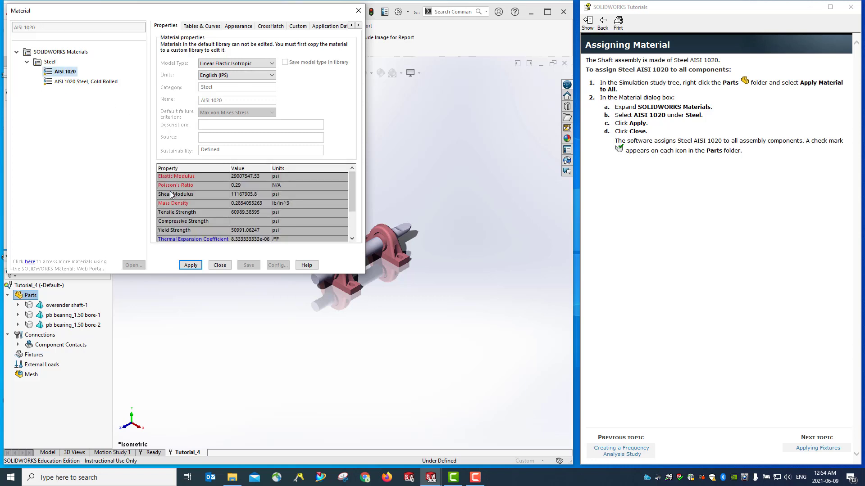
{"action": "left_click", "coordinate": [190, 265]}
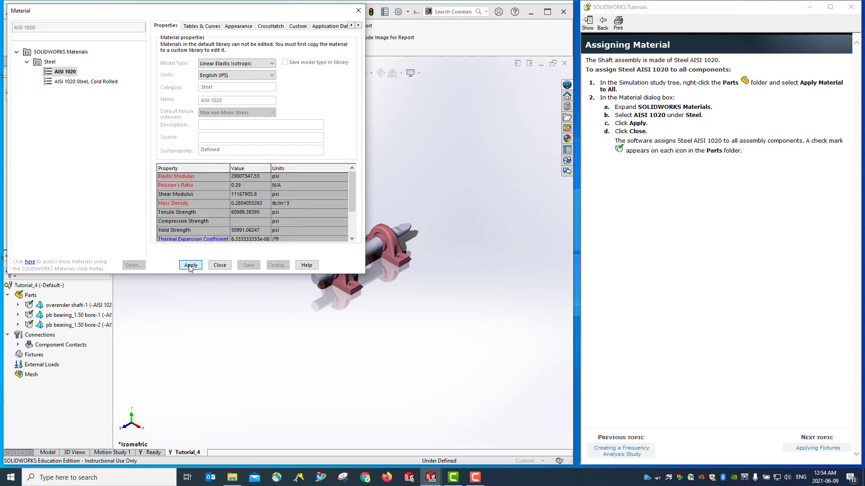
{"action": "left_click", "coordinate": [220, 266]}
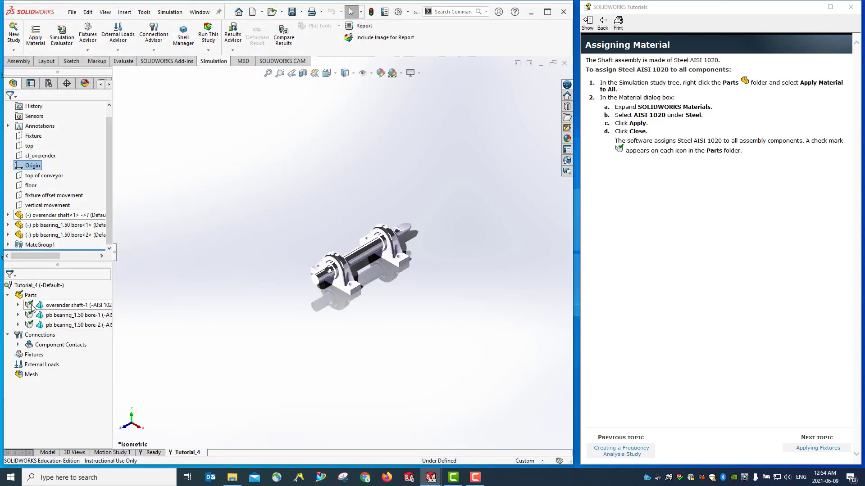
Step: Examine the overender shaft and first pb bearing in the assembly tree, expand the shaft's entry in the Tutorial_4 study, and save the assembly
{"action": "left_click", "coordinate": [8, 215]}
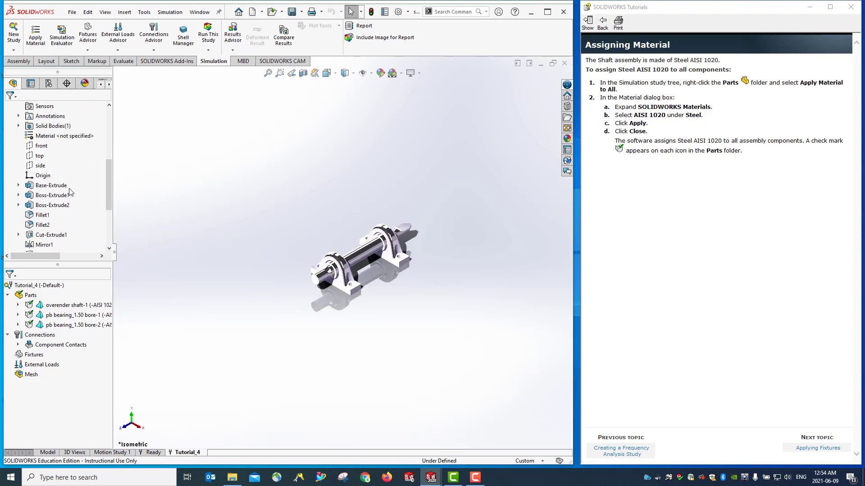
{"action": "scroll", "coordinate": [71, 187], "scroll_direction": "up", "scroll_amount": 1}
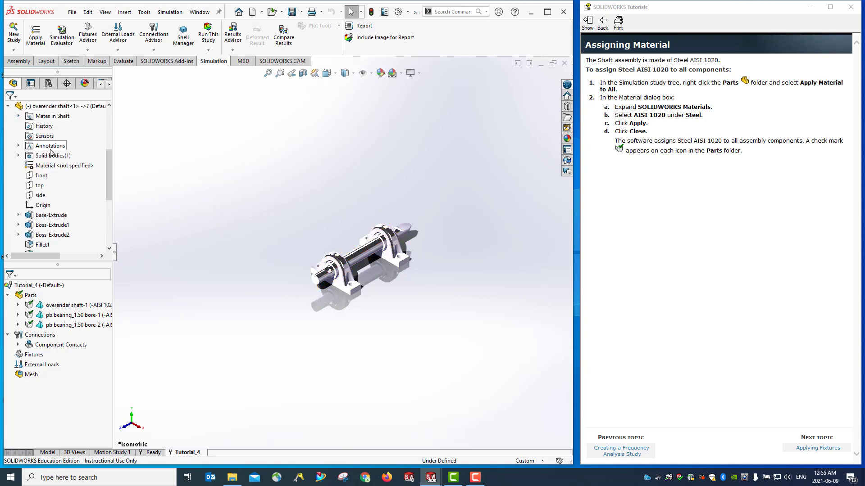
{"action": "scroll", "coordinate": [47, 151], "scroll_direction": "up", "scroll_amount": 3}
{"action": "scroll", "coordinate": [66, 177], "scroll_direction": "up", "scroll_amount": 1}
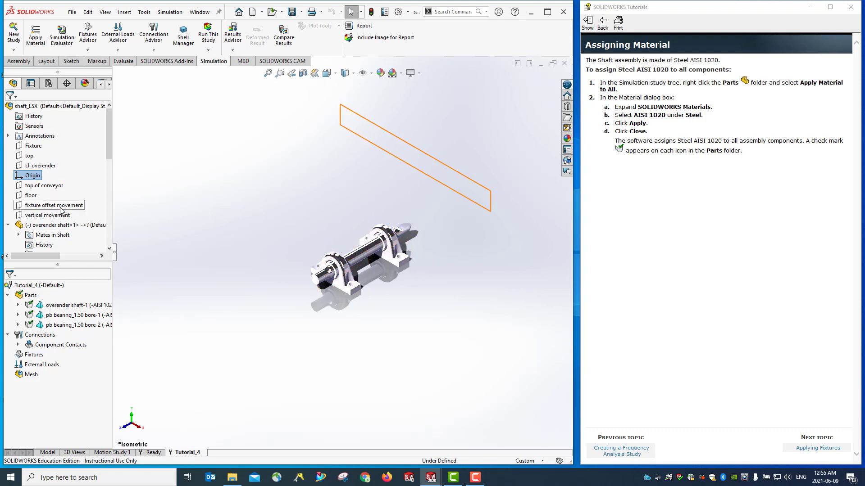
{"action": "scroll", "coordinate": [55, 182], "scroll_direction": "down", "scroll_amount": 2}
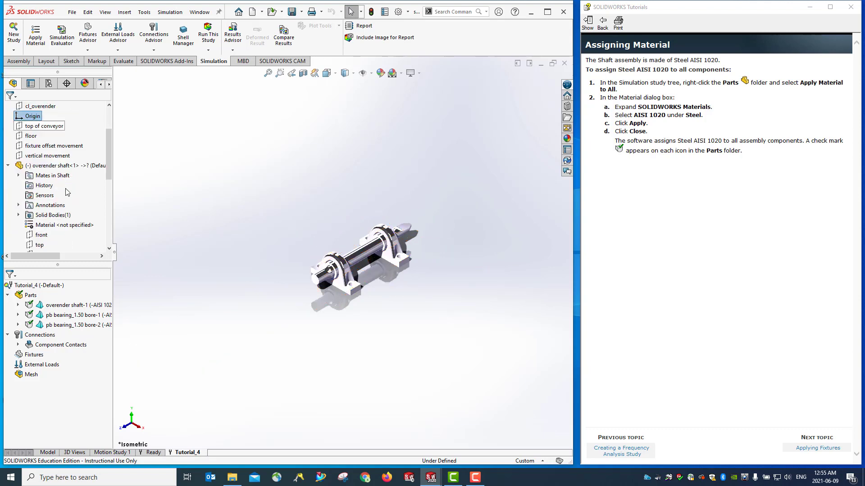
{"action": "left_click", "coordinate": [8, 166]}
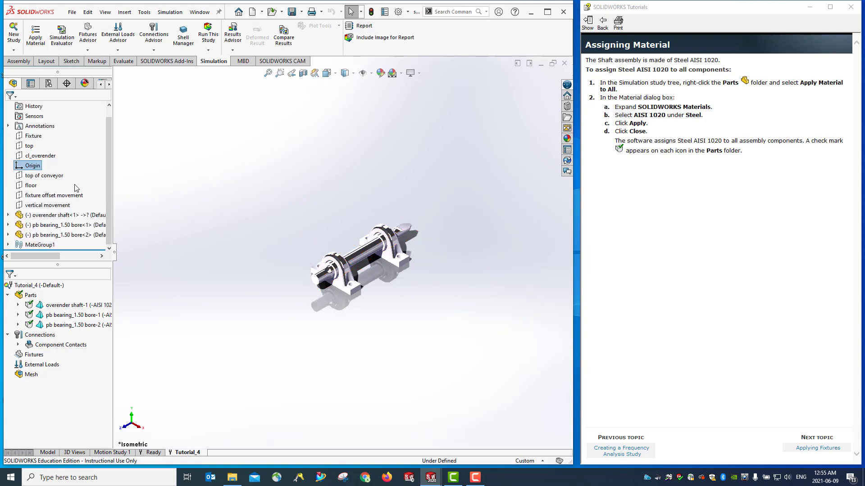
{"action": "scroll", "coordinate": [54, 220], "scroll_direction": "down", "scroll_amount": 3}
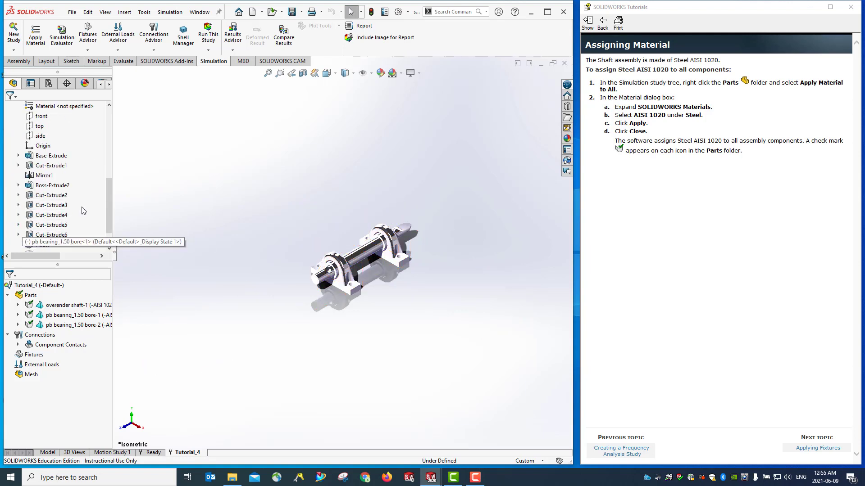
{"action": "scroll", "coordinate": [82, 218], "scroll_direction": "up", "scroll_amount": 4}
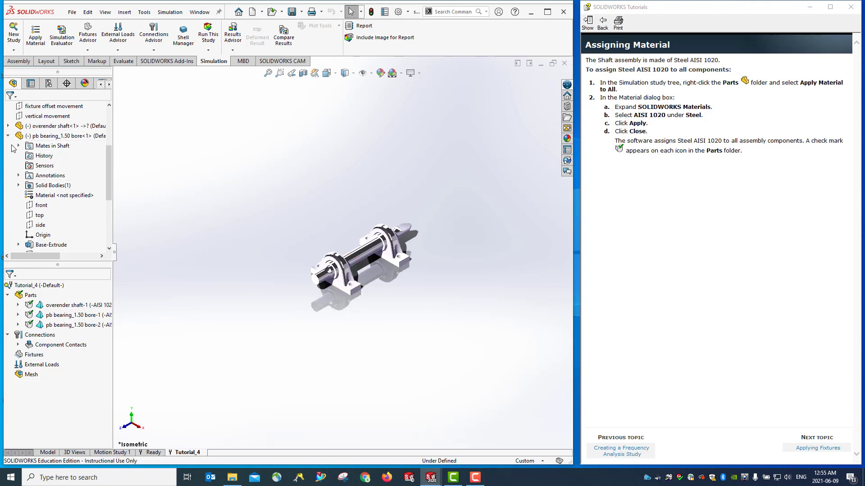
{"action": "left_click", "coordinate": [7, 135]}
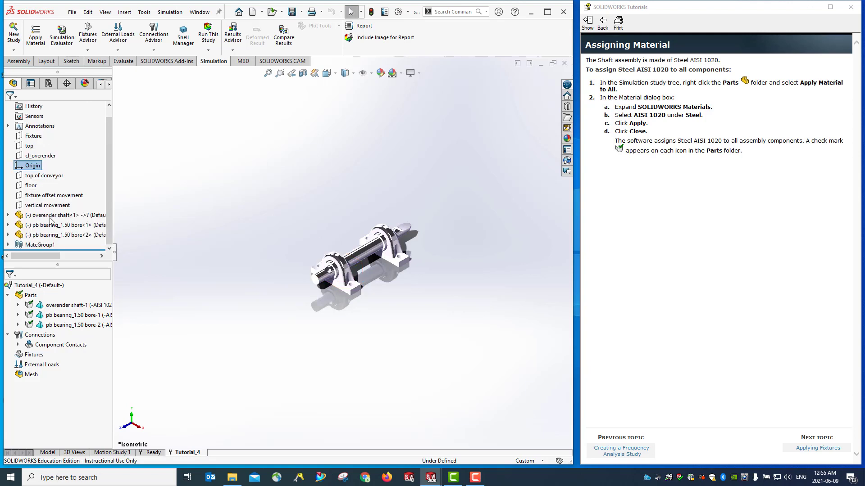
{"action": "left_click", "coordinate": [18, 304]}
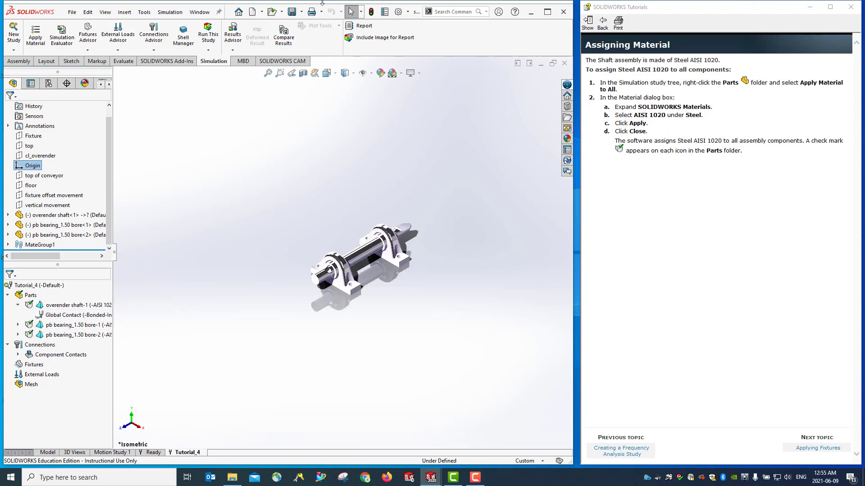
{"action": "left_click", "coordinate": [290, 13]}
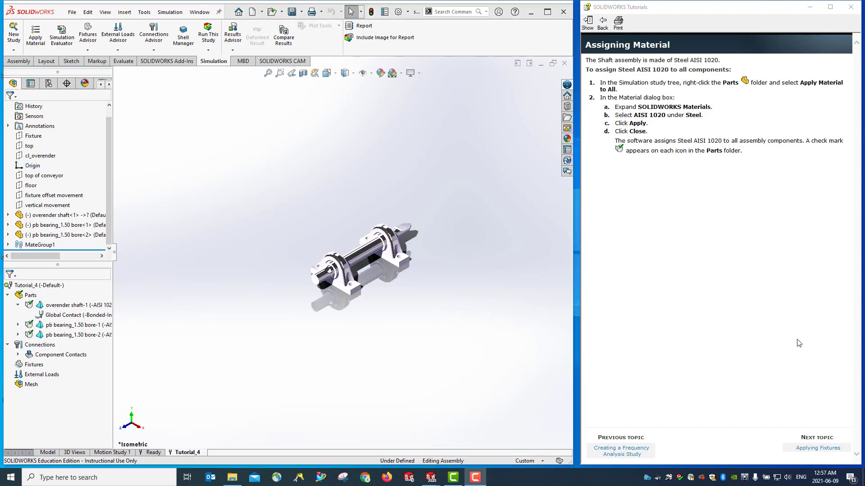
Step: Bring up the Applying Fixtures tutorial topic and apply a Fixed Geometry fixture to the bottom faces of both pb bearings
{"action": "left_click", "coordinate": [817, 448]}
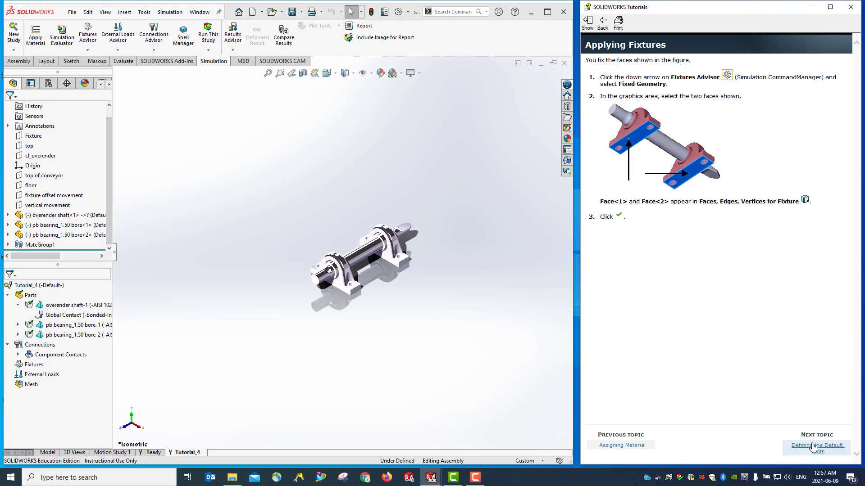
{"action": "right_click", "coordinate": [28, 365]}
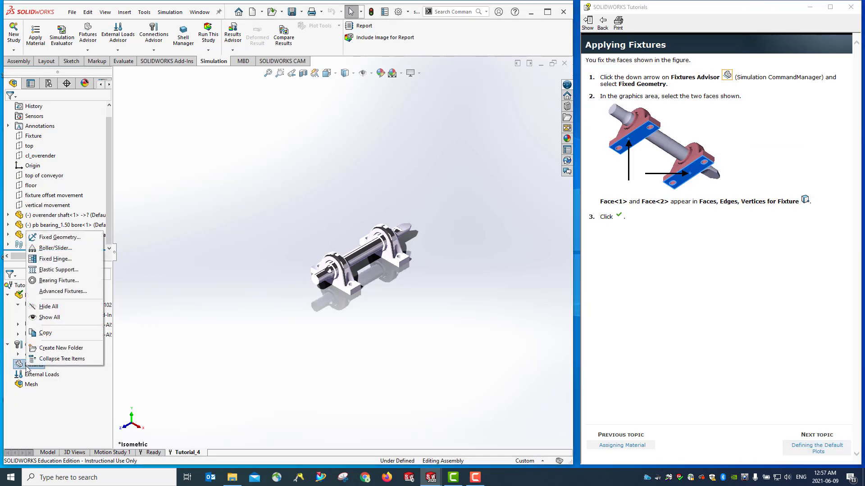
{"action": "left_click", "coordinate": [44, 238]}
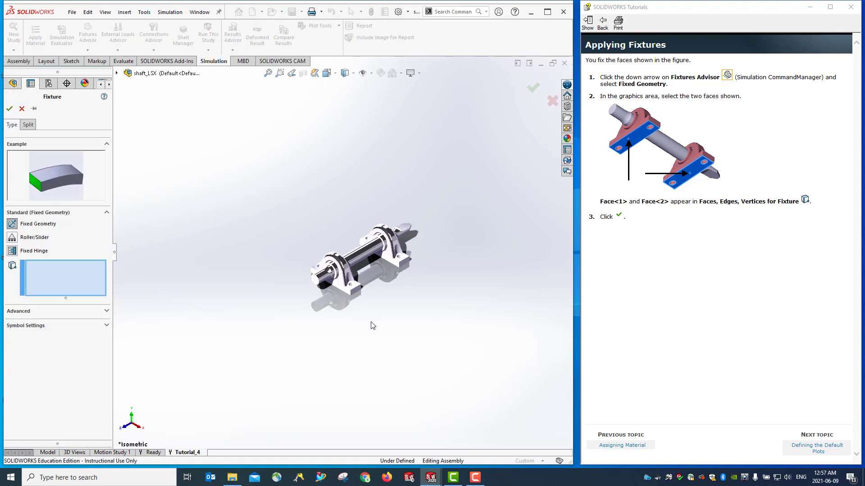
{"action": "middle_click_drag", "start_coordinate": [372, 312], "coordinate": [357, 193]}
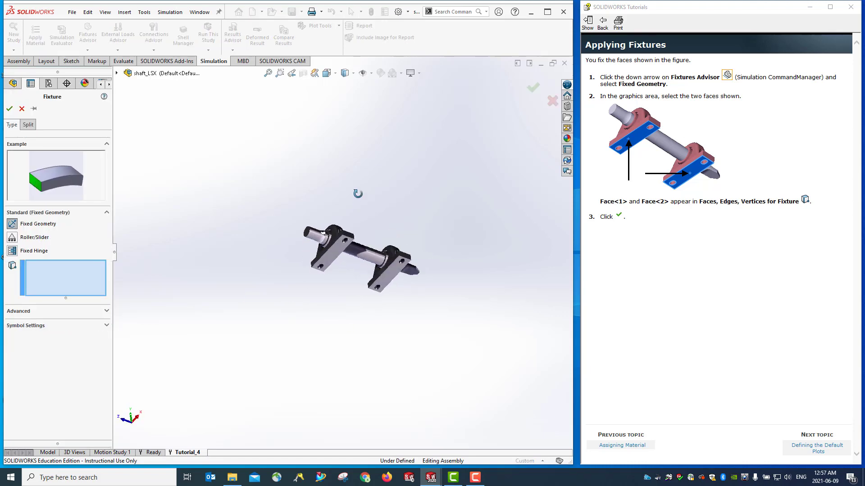
{"action": "left_click", "coordinate": [335, 250]}
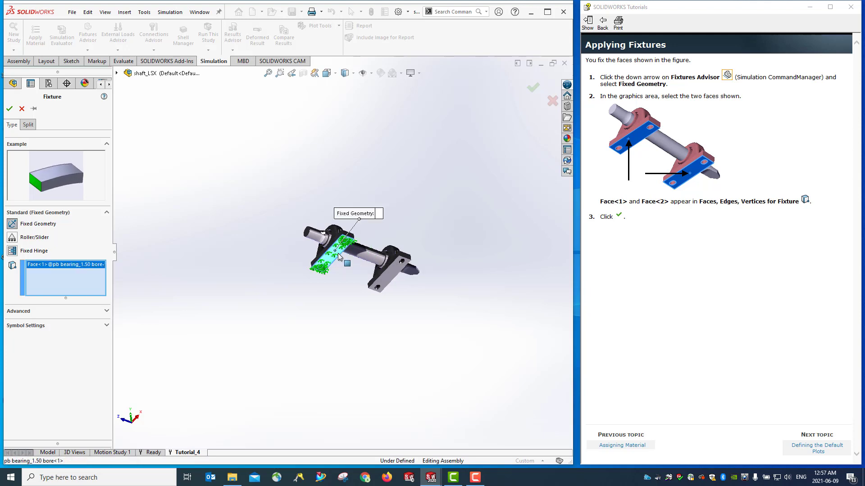
{"action": "left_click", "coordinate": [395, 276]}
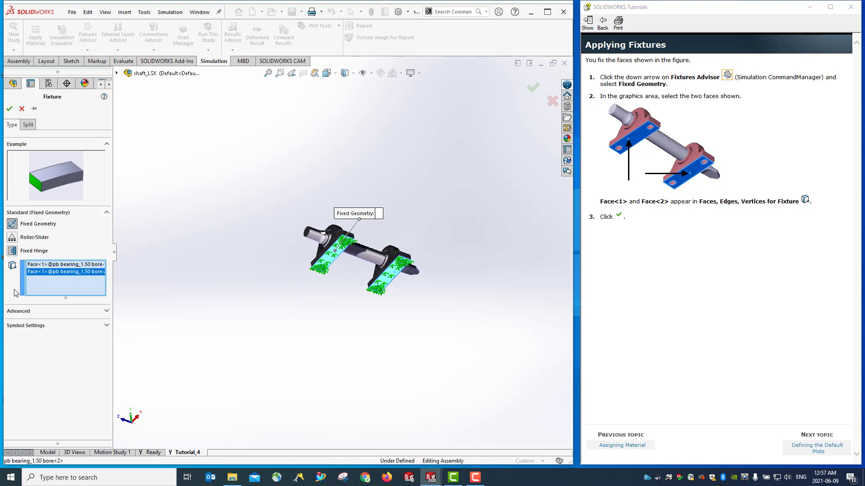
{"action": "left_click", "coordinate": [9, 110]}
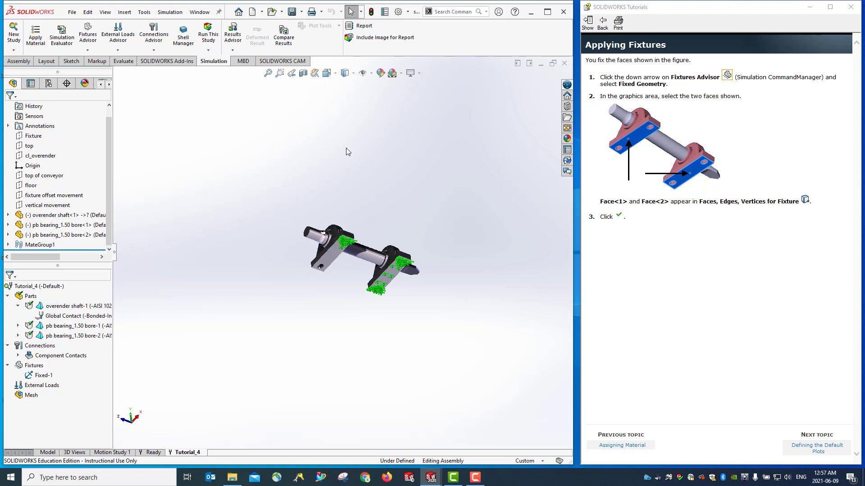
Step: Inspect the Fixed-1 fixture in isometric view, hiding all fixture symbols and showing them again
{"action": "key", "text": "ctrl+7"}
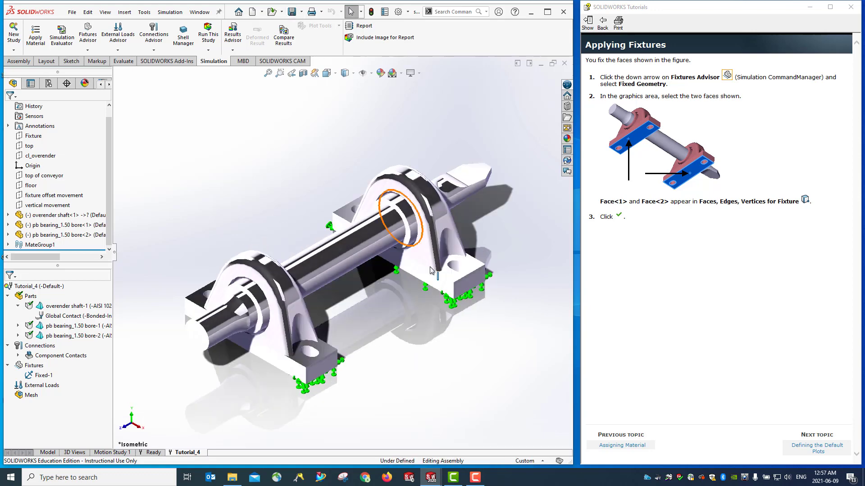
{"action": "left_click", "coordinate": [40, 376]}
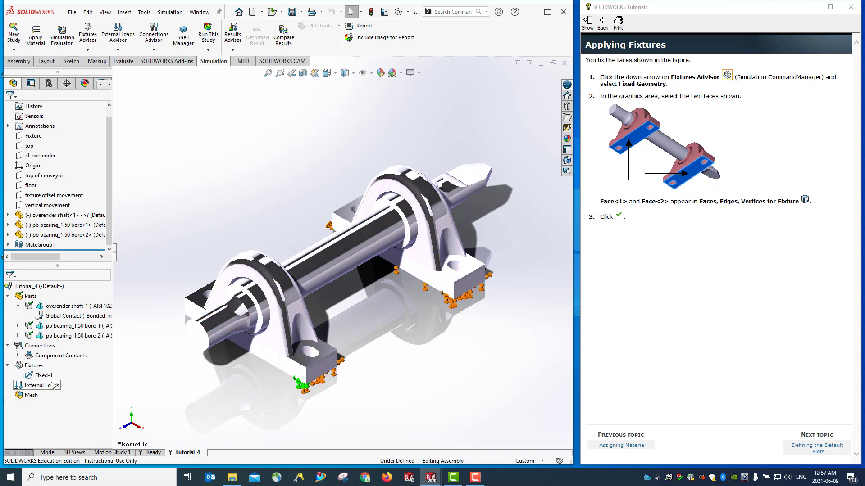
{"action": "right_click", "coordinate": [34, 366]}
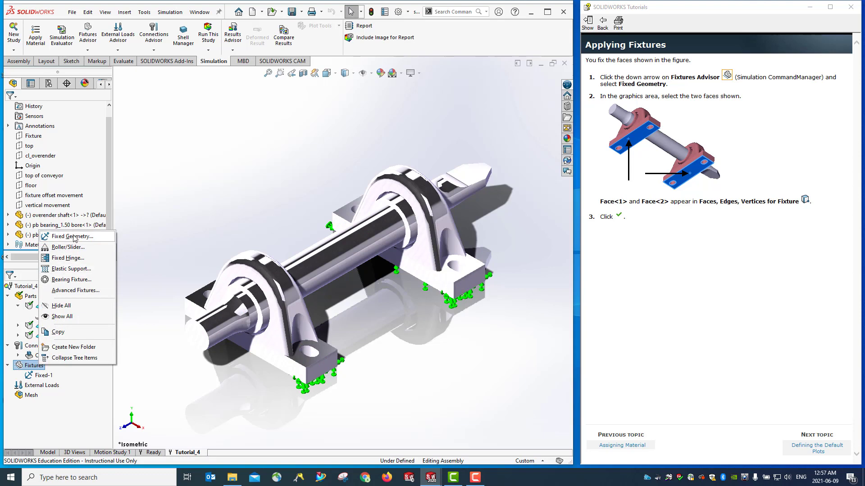
{"action": "left_click", "coordinate": [65, 307]}
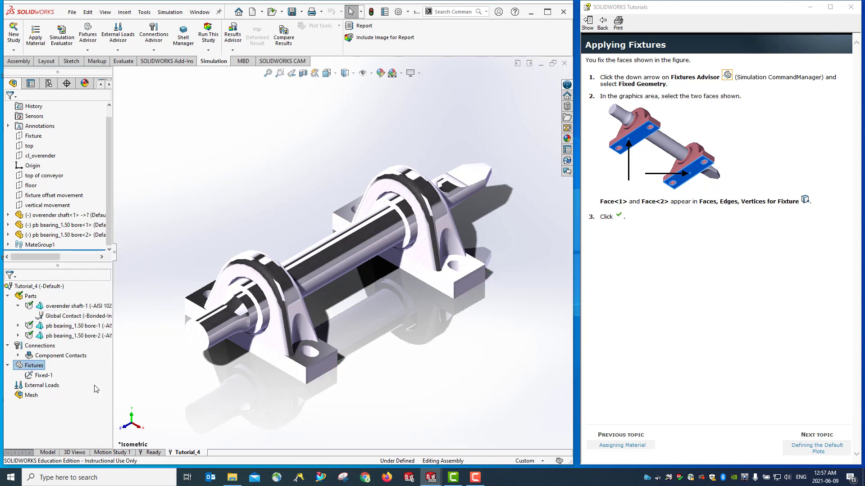
{"action": "right_click", "coordinate": [32, 365]}
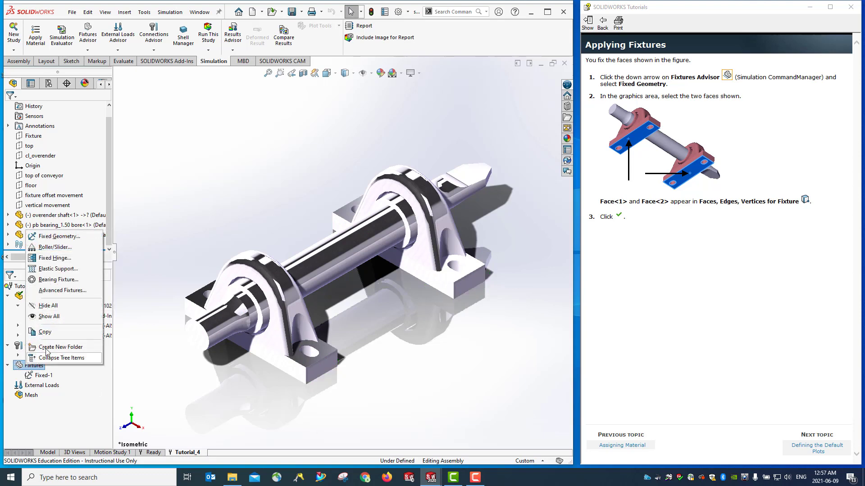
{"action": "left_click", "coordinate": [56, 315]}
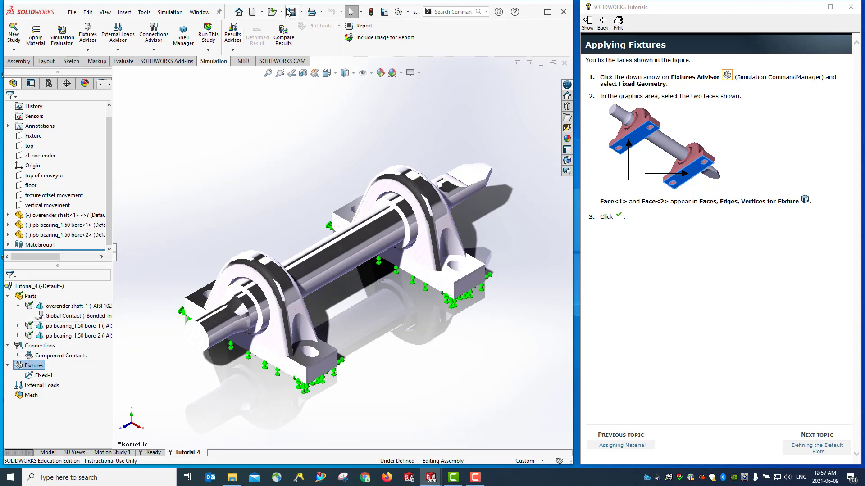
Step: Bring up the Defining the Default Plots topic and open the Simulation default options for Frequency/Buckling Study Results
{"action": "left_click", "coordinate": [828, 447]}
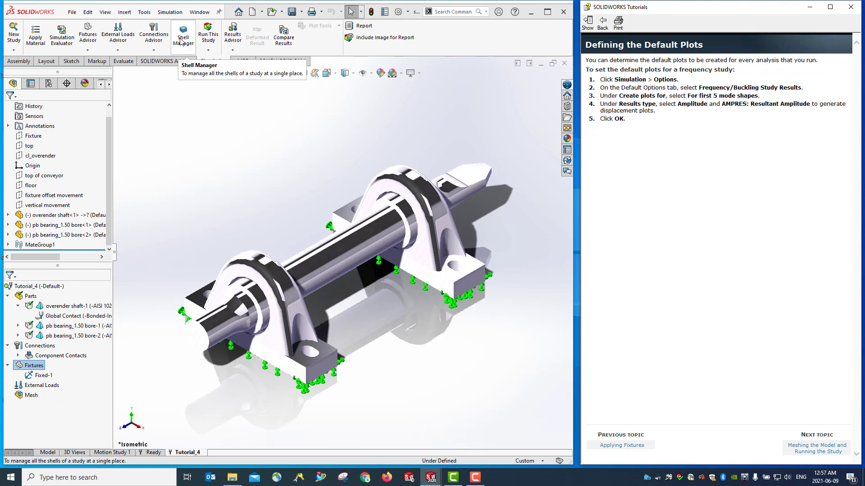
{"action": "left_click", "coordinate": [167, 13]}
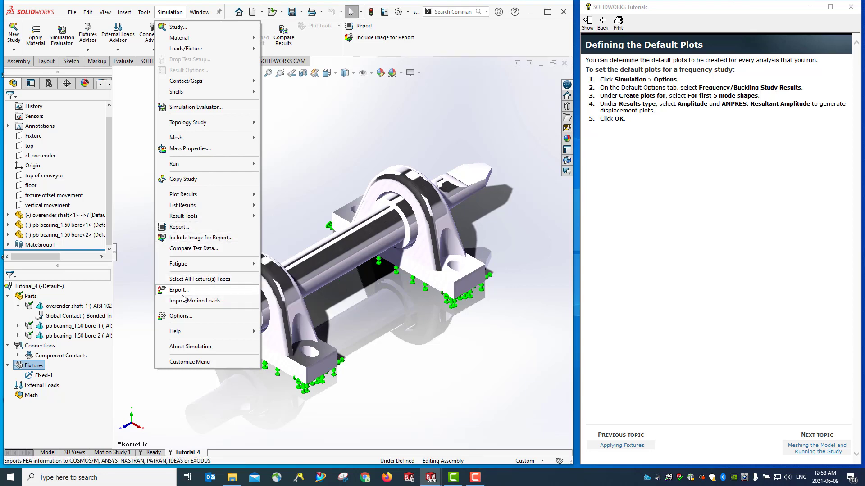
{"action": "left_click", "coordinate": [183, 316]}
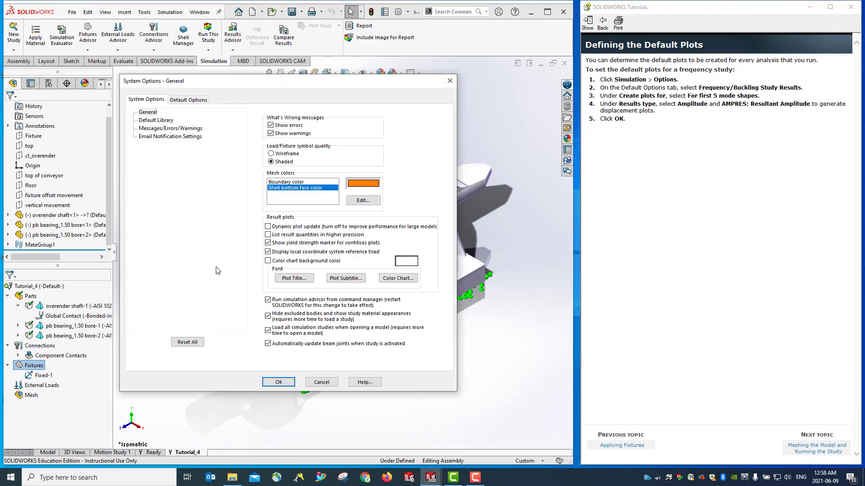
{"action": "left_click", "coordinate": [189, 101]}
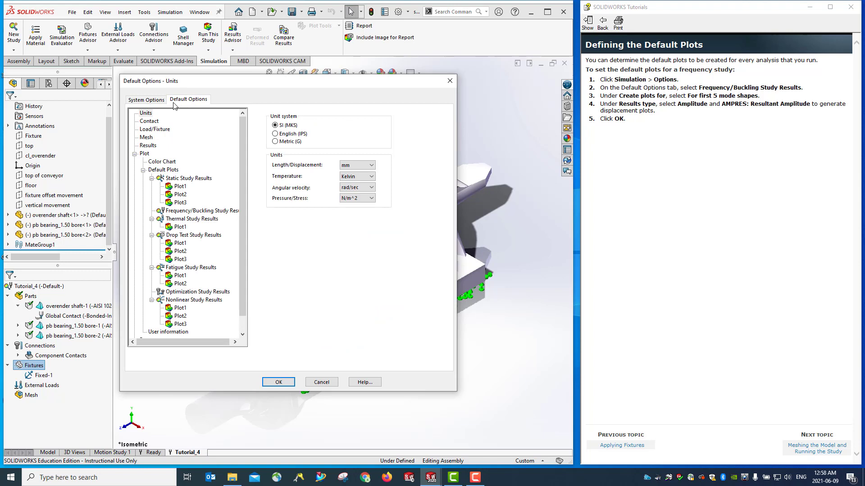
{"action": "left_click", "coordinate": [178, 211]}
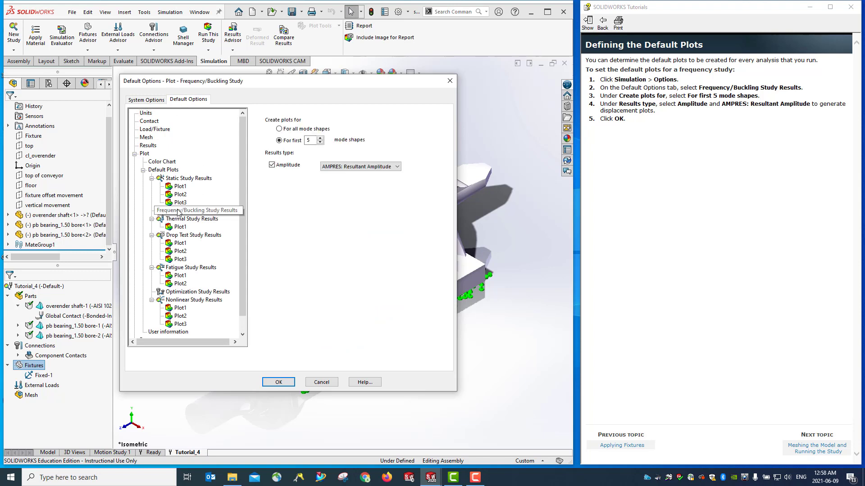
Step: Set the default frequency plots to the first 5 mode shapes with AMPRES: Resultant Amplitude as the results type, and accept the options
{"action": "left_click", "coordinate": [283, 130]}
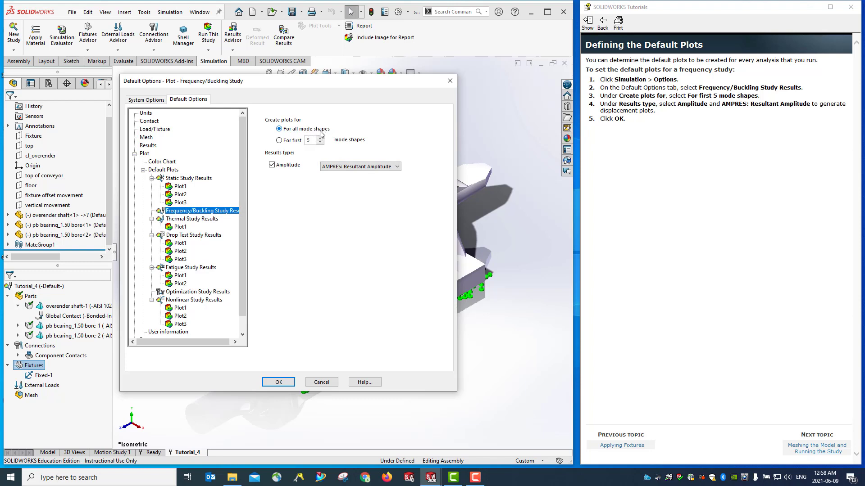
{"action": "left_click", "coordinate": [281, 141]}
{"action": "left_click", "coordinate": [320, 142]}
{"action": "type", "text": "5"}
{"action": "left_click", "coordinate": [368, 167]}
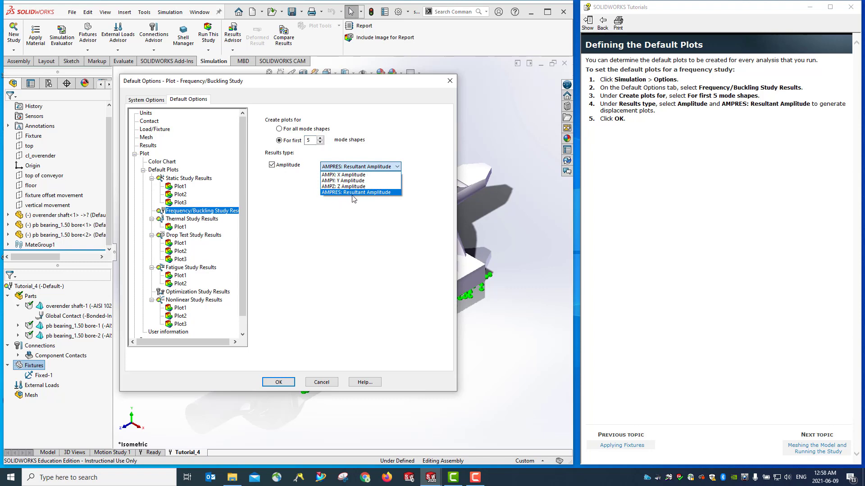
{"action": "left_click", "coordinate": [383, 193]}
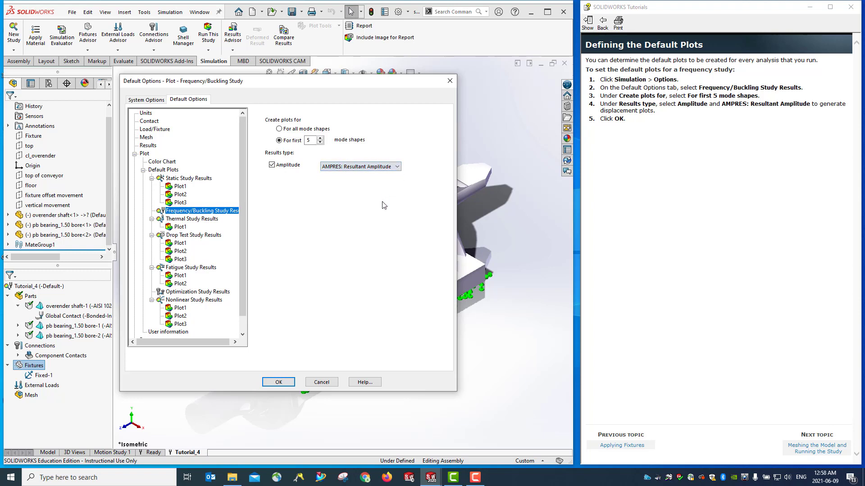
{"action": "left_click", "coordinate": [278, 383]}
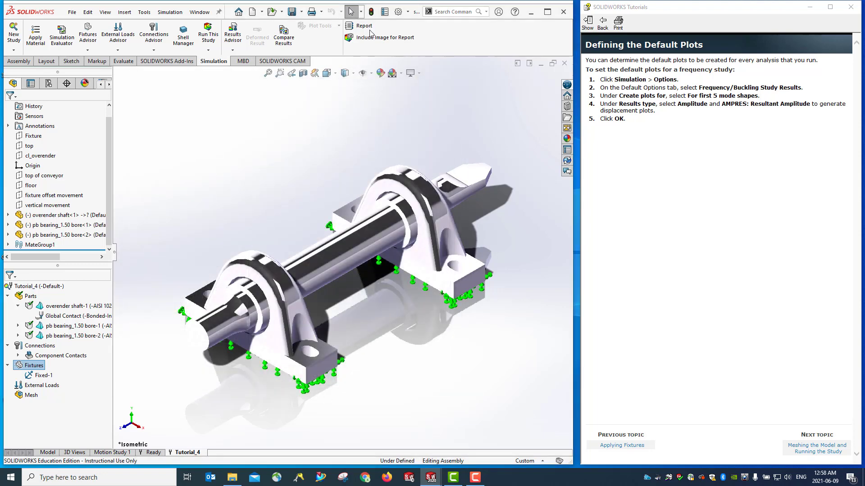
{"action": "left_click", "coordinate": [313, 186]}
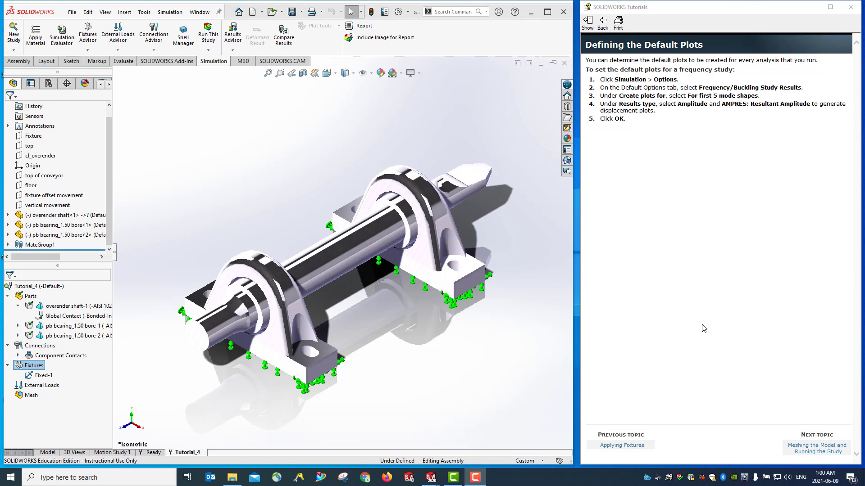
Step: Mesh the shaft assembly at the default density with Run (solve) the analysis enabled, and save the file
{"action": "left_click", "coordinate": [810, 450]}
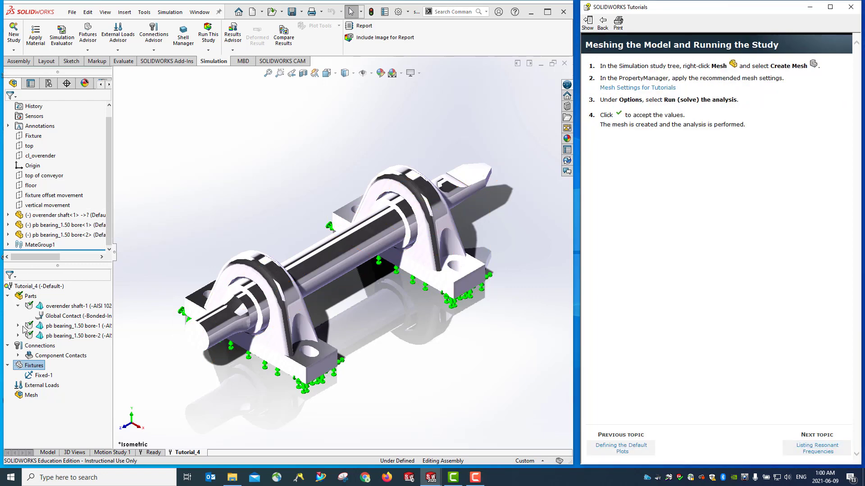
{"action": "left_click", "coordinate": [31, 396]}
{"action": "right_click", "coordinate": [31, 396]}
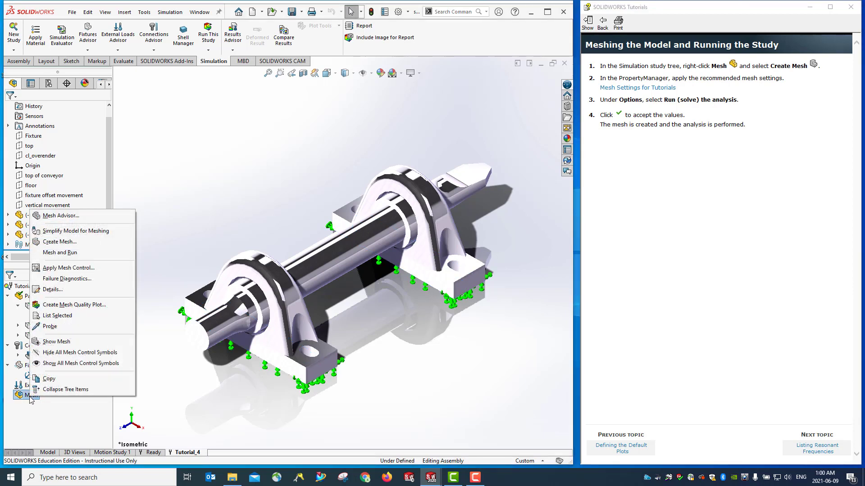
{"action": "left_click", "coordinate": [67, 243]}
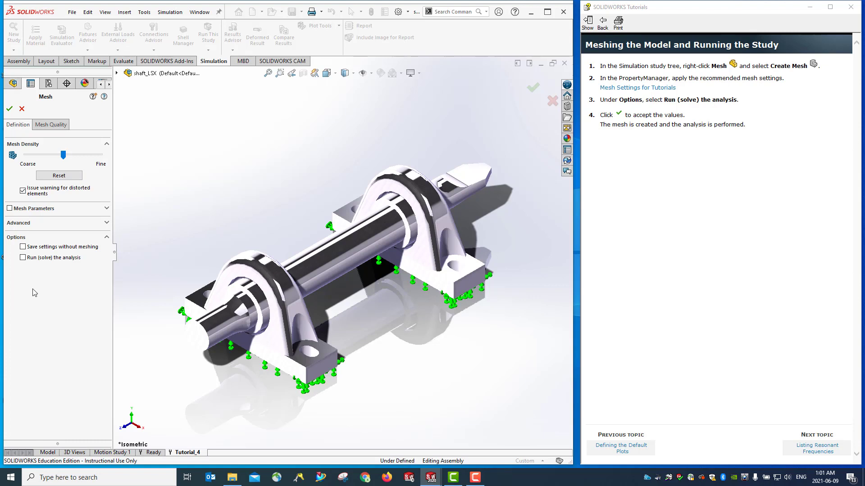
{"action": "left_click", "coordinate": [23, 258]}
{"action": "left_click", "coordinate": [10, 109]}
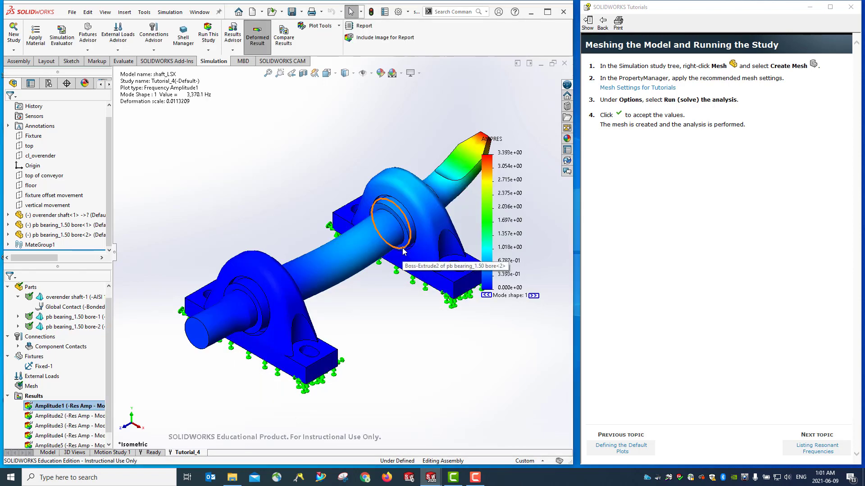
{"action": "left_click", "coordinate": [293, 14]}
Step: Examine the Amplitude2 through Amplitude5 mode shape plots one after another and return to the Amplitude1 plot
{"action": "scroll", "coordinate": [51, 359], "scroll_direction": "down", "scroll_amount": 1}
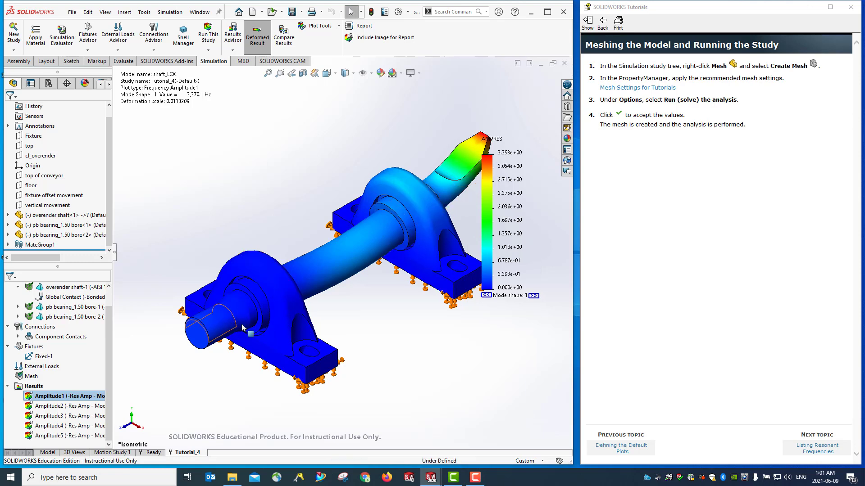
{"action": "double_click", "coordinate": [55, 405]}
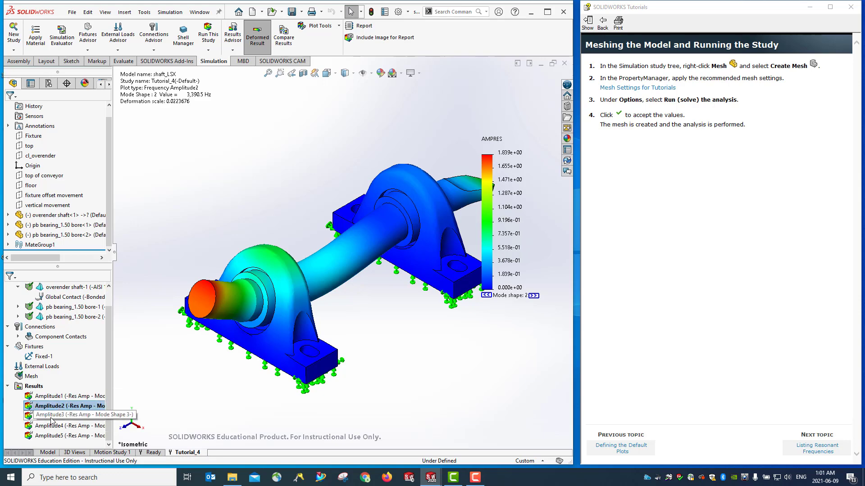
{"action": "double_click", "coordinate": [51, 418]}
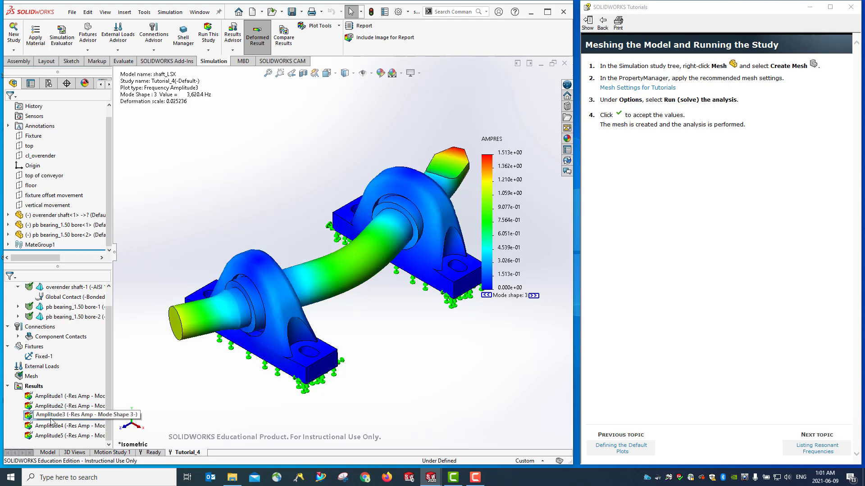
{"action": "double_click", "coordinate": [49, 425]}
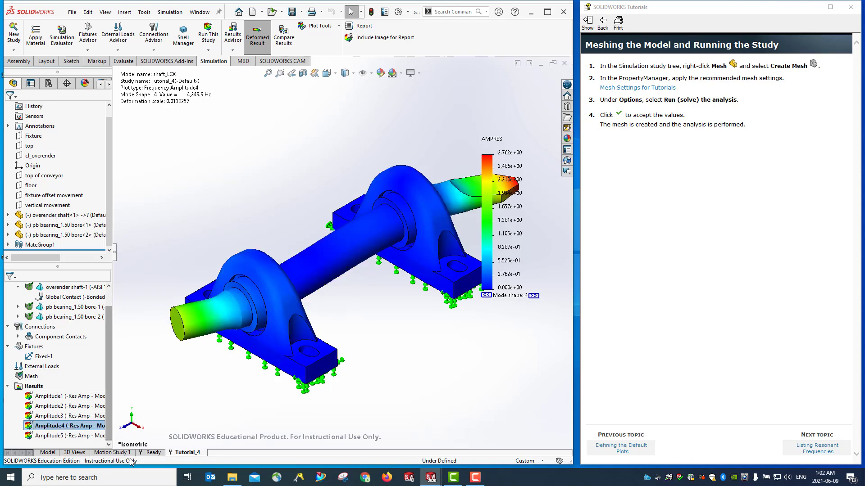
{"action": "double_click", "coordinate": [48, 435]}
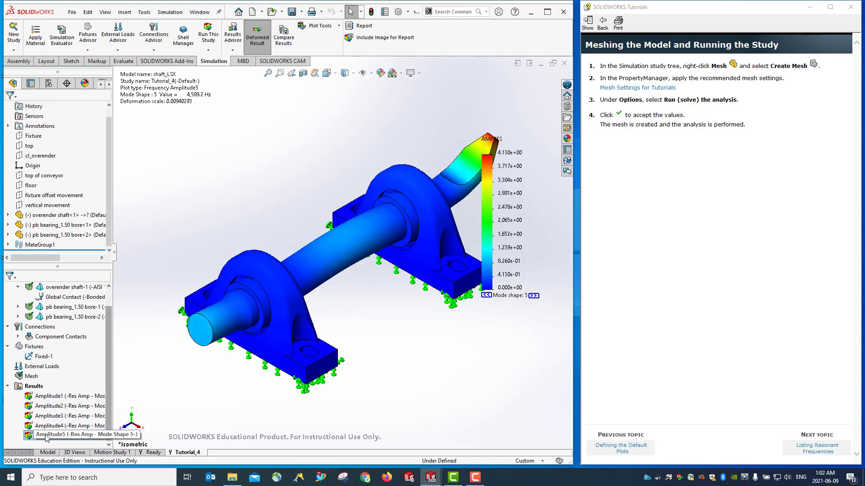
{"action": "double_click", "coordinate": [49, 395]}
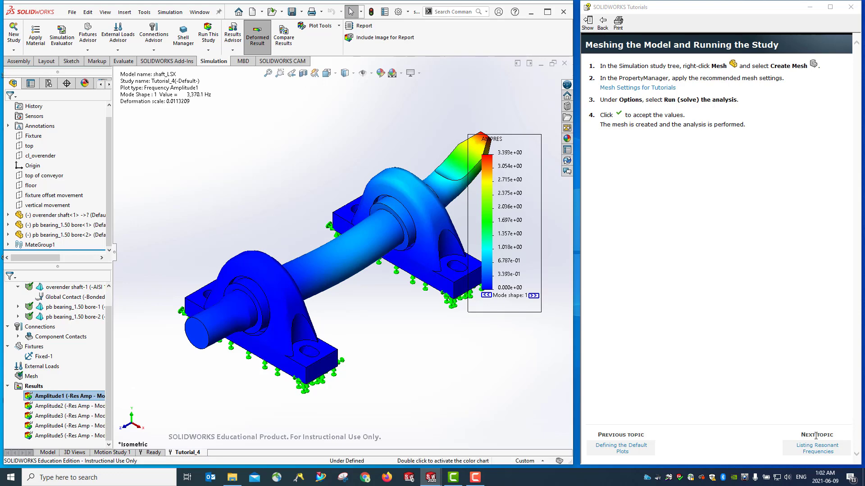
Step: Bring up the Listing Resonant Frequencies topic, list the study's resonant frequencies, and examine mode 2 in the enlarged list
{"action": "left_click", "coordinate": [812, 450]}
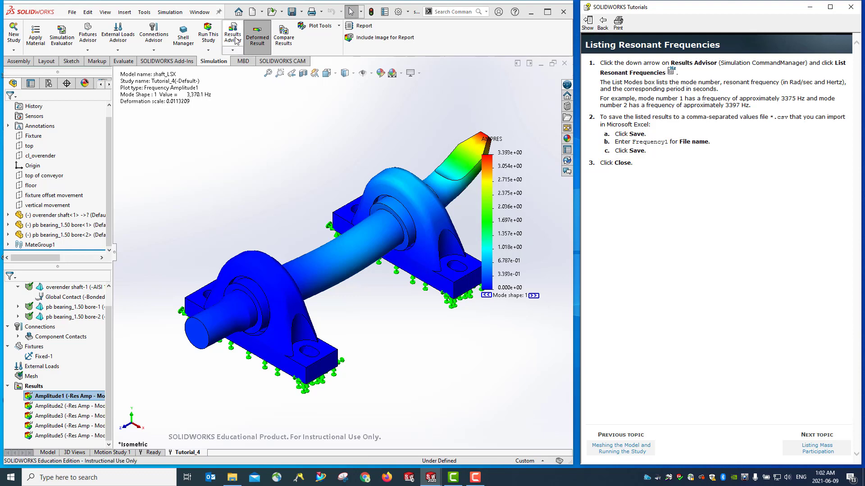
{"action": "left_click", "coordinate": [233, 51]}
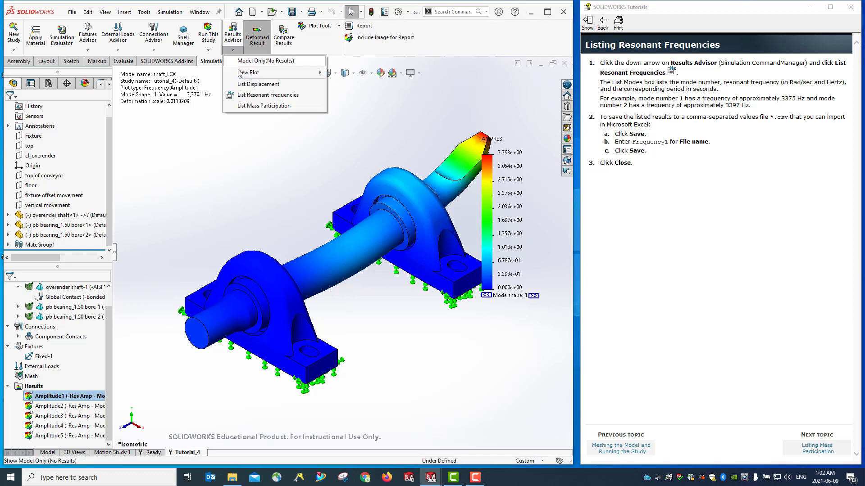
{"action": "left_click", "coordinate": [268, 99]}
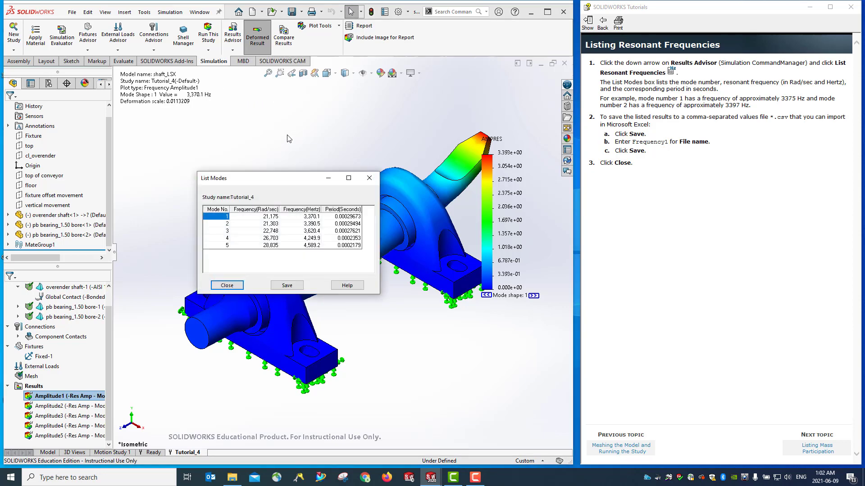
{"action": "left_click_drag", "start_coordinate": [288, 178], "coordinate": [218, 113]}
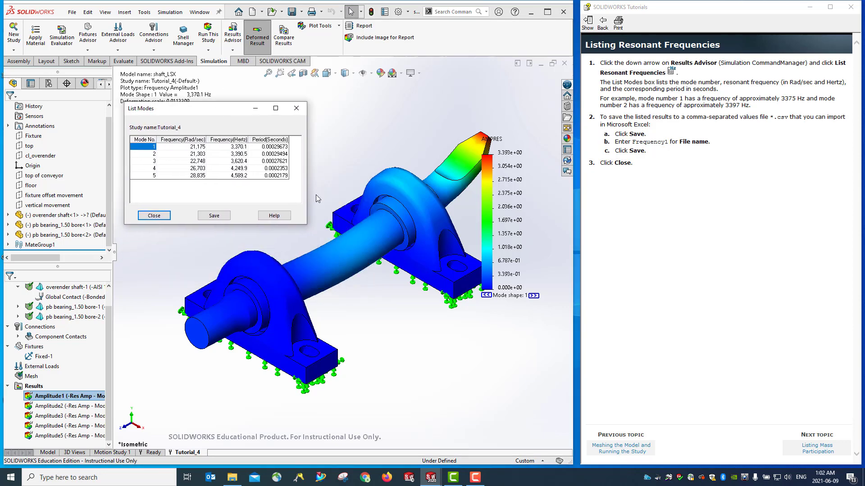
{"action": "left_click_drag", "start_coordinate": [307, 225], "coordinate": [435, 271]}
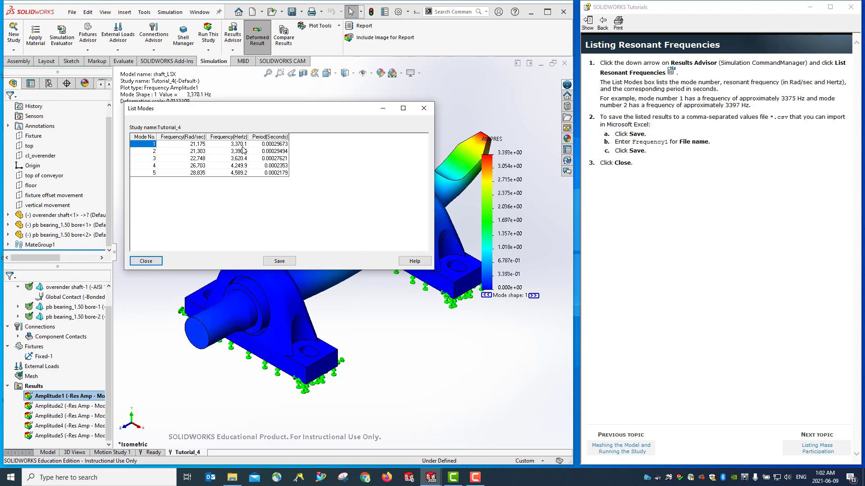
{"action": "left_click_drag", "start_coordinate": [155, 153], "coordinate": [264, 153]}
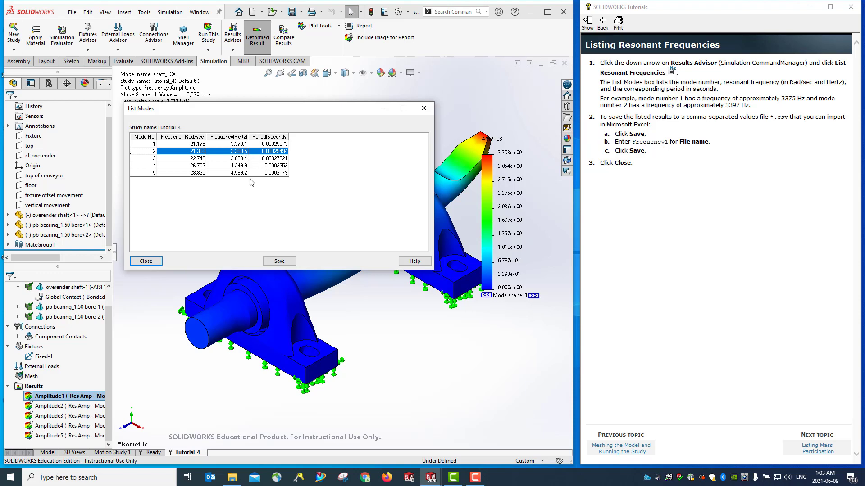
Step: Save the listed modes as Tutorial_4-Mode List-2.csv in the Lab_4 folder and close the list
{"action": "left_click", "coordinate": [284, 262]}
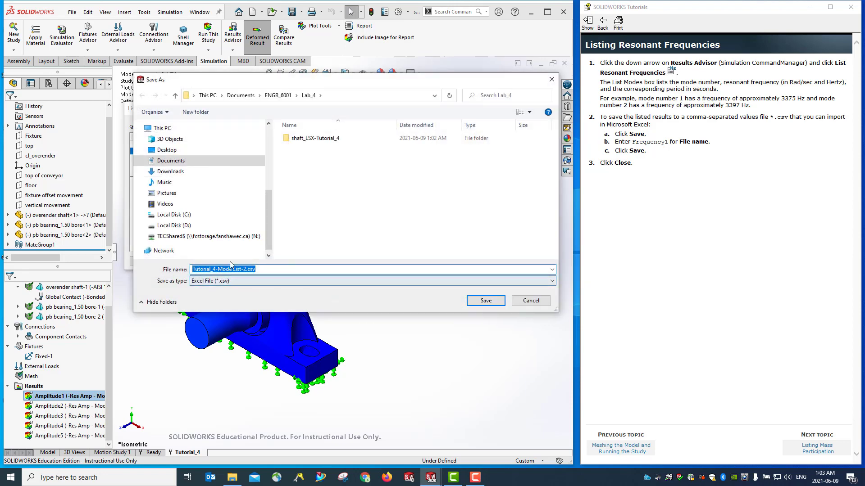
{"action": "left_click", "coordinate": [486, 301]}
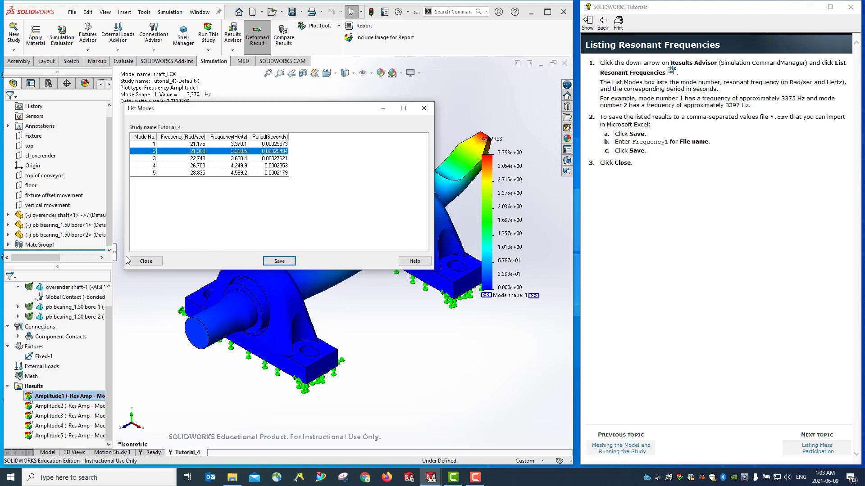
{"action": "left_click", "coordinate": [146, 261]}
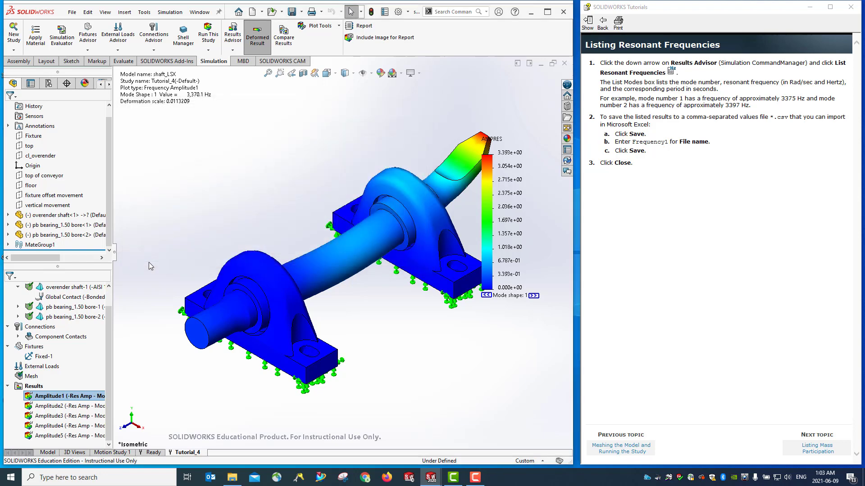
Step: Bring up the Listing Mass Participation topic and list the study's mass participation in an enlarged window showing all three directions
{"action": "left_click", "coordinate": [817, 451]}
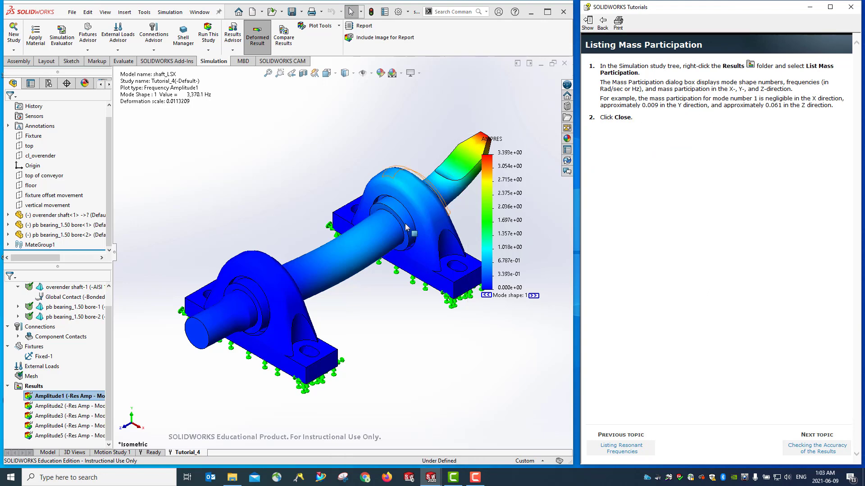
{"action": "right_click", "coordinate": [33, 387]}
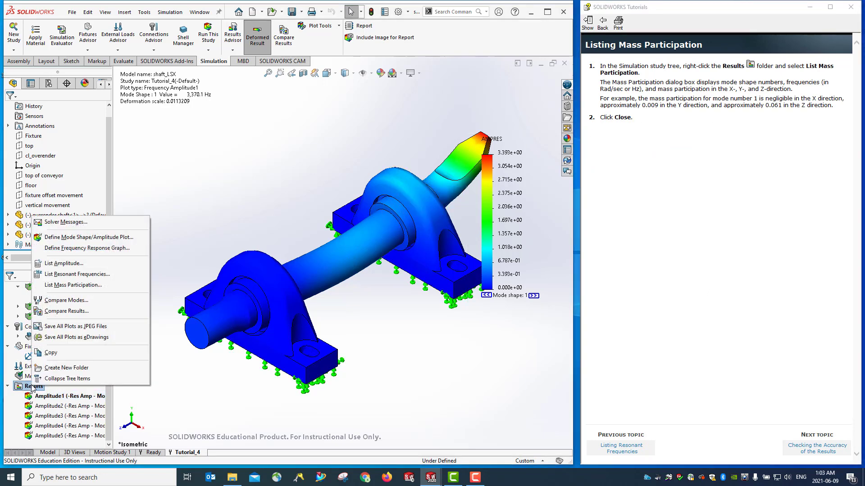
{"action": "left_click", "coordinate": [86, 287]}
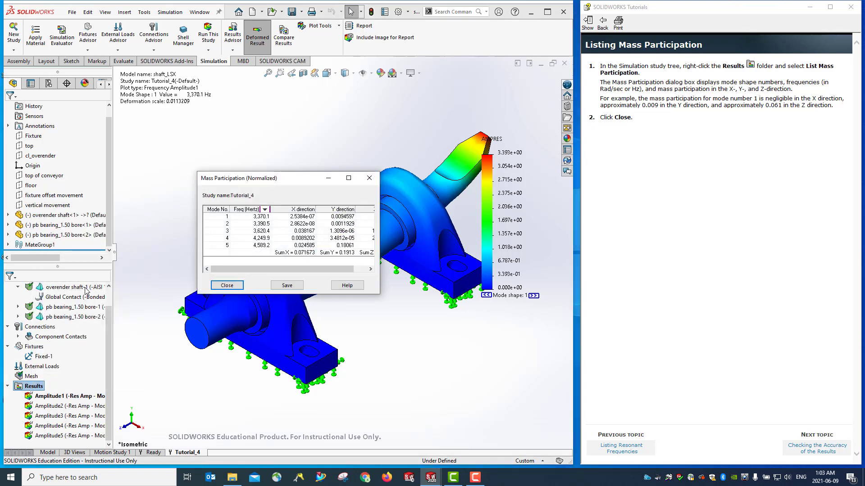
{"action": "left_click_drag", "start_coordinate": [292, 178], "coordinate": [239, 106]}
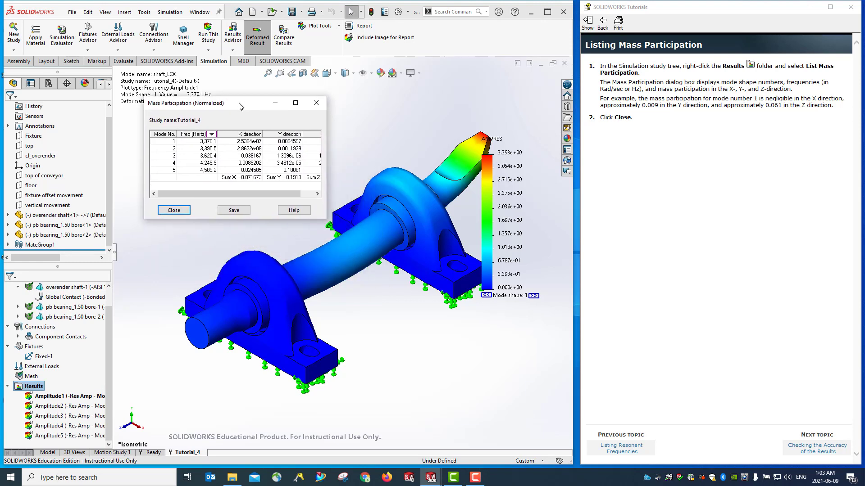
{"action": "left_click_drag", "start_coordinate": [328, 219], "coordinate": [506, 268]}
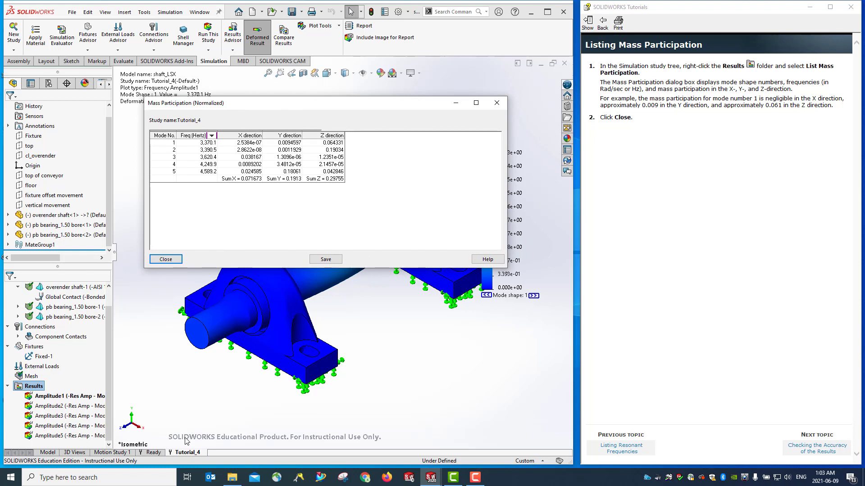
{"action": "left_click_drag", "start_coordinate": [335, 106], "coordinate": [251, 23]}
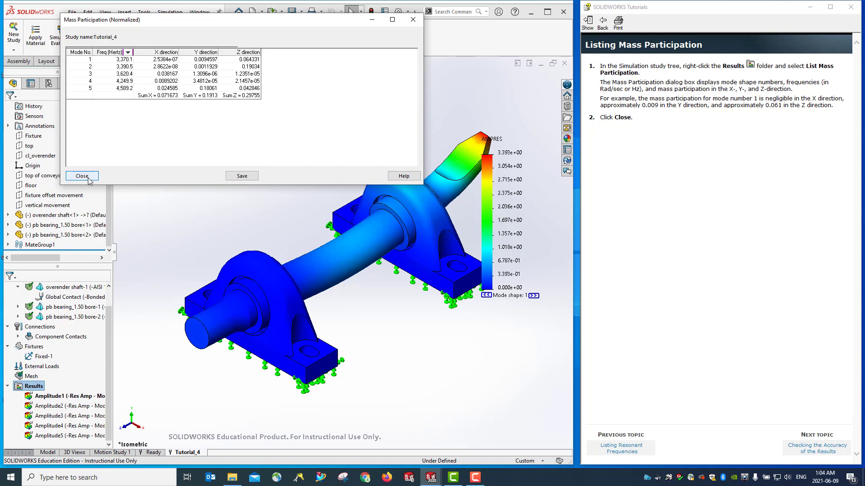
Step: Save the mass participation list as Tutorial_4-mass participation-2.csv in the Lab_4 folder and close the list
{"action": "left_click", "coordinate": [242, 175]}
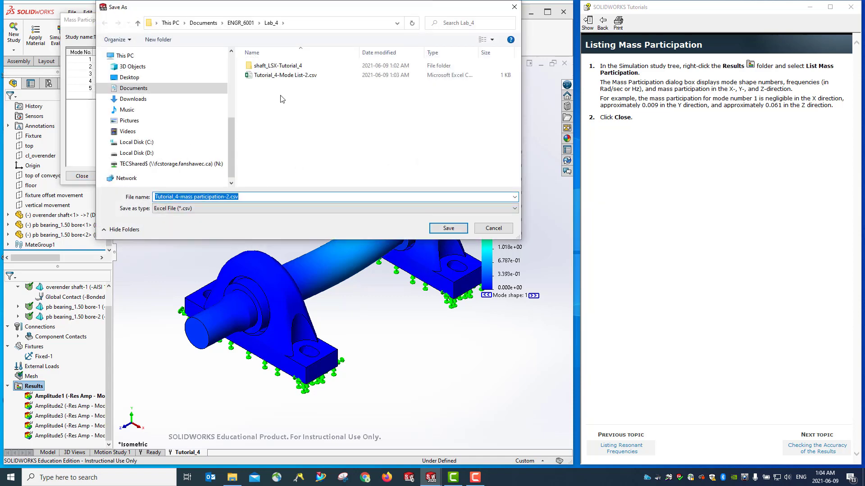
{"action": "left_click", "coordinate": [454, 233]}
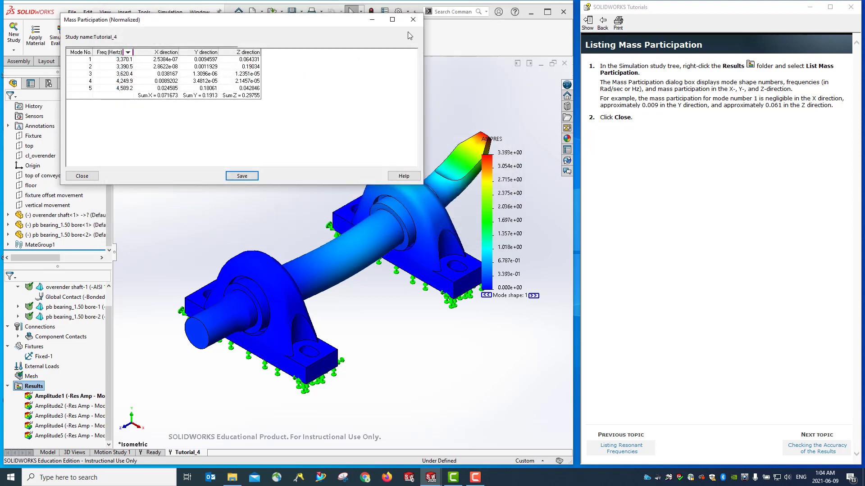
{"action": "left_click", "coordinate": [414, 20]}
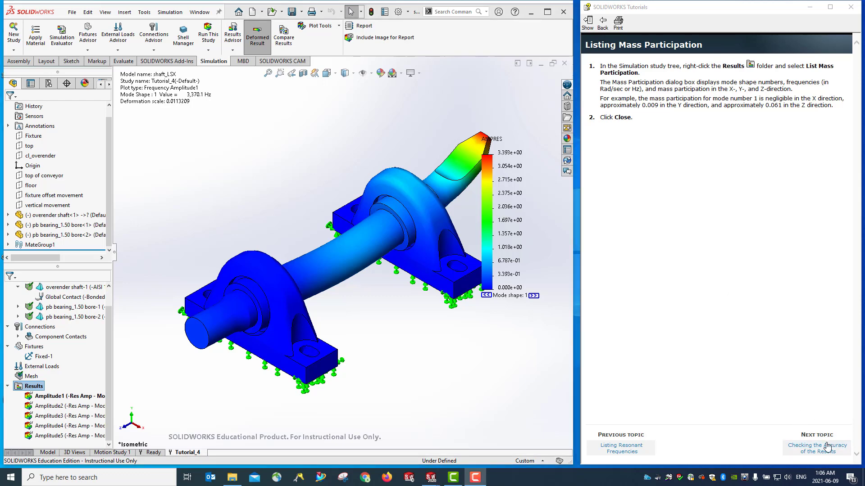
Step: Bring up the Checking the Accuracy of the Results topic and copy the Tutorial_4 study as a frequency study named "remesh from [Tutorial_4]"
{"action": "left_click", "coordinate": [817, 451]}
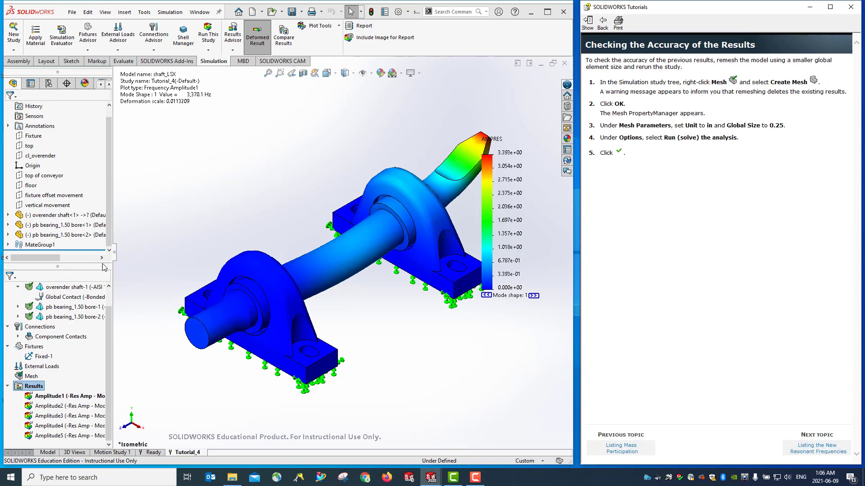
{"action": "scroll", "coordinate": [58, 304], "scroll_direction": "up", "scroll_amount": 1}
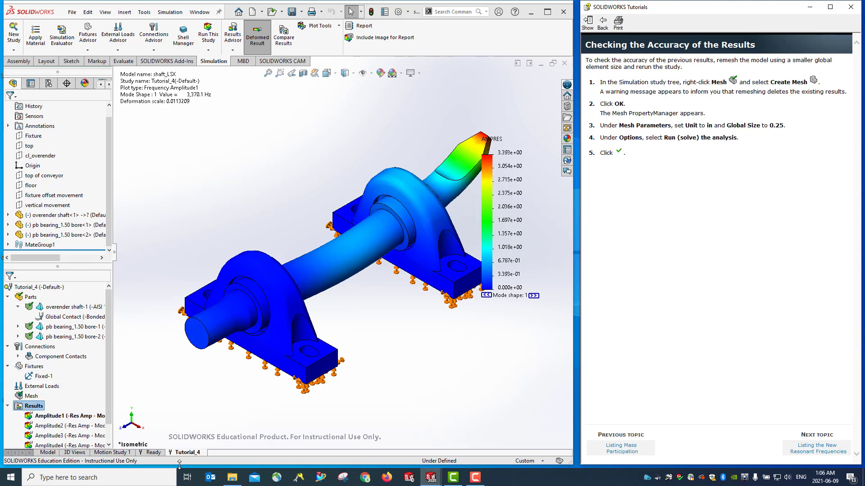
{"action": "left_click", "coordinate": [191, 454]}
{"action": "right_click", "coordinate": [193, 455]}
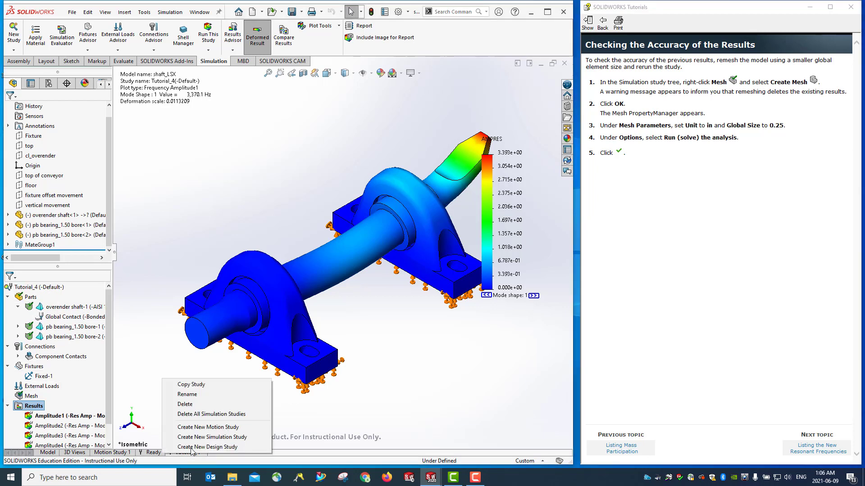
{"action": "left_click", "coordinate": [191, 385]}
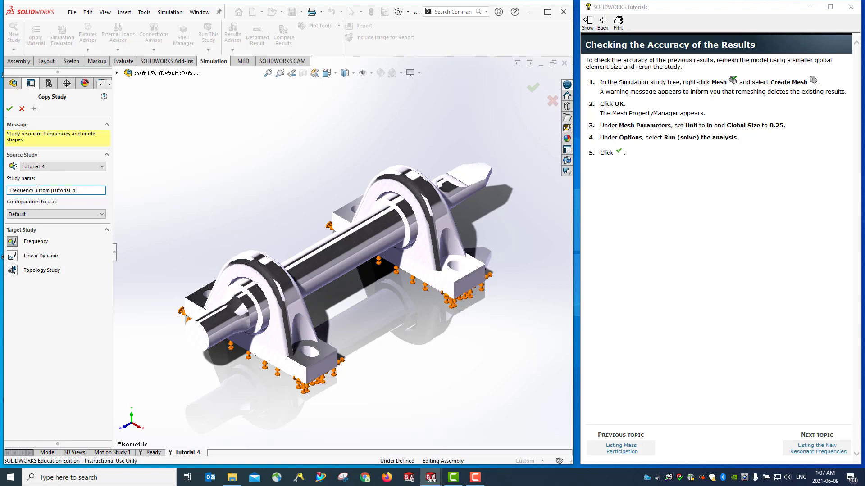
{"action": "left_click_drag", "start_coordinate": [37, 190], "coordinate": [10, 192]}
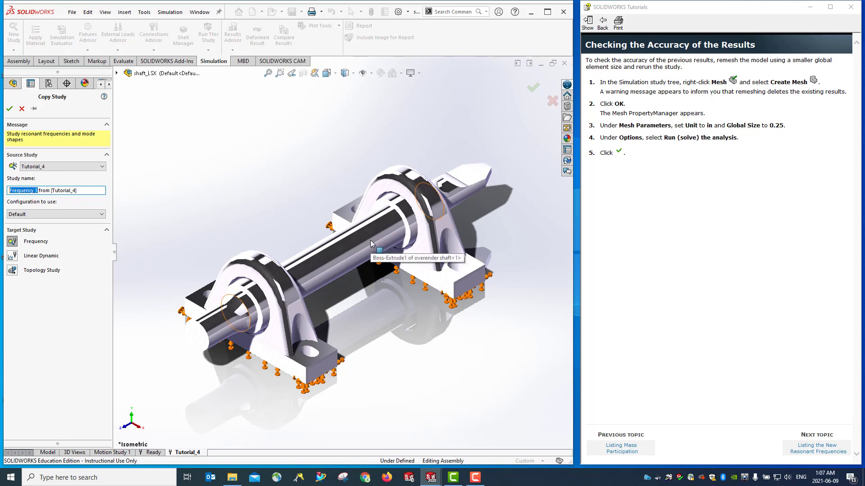
{"action": "type", "text": "remesh"}
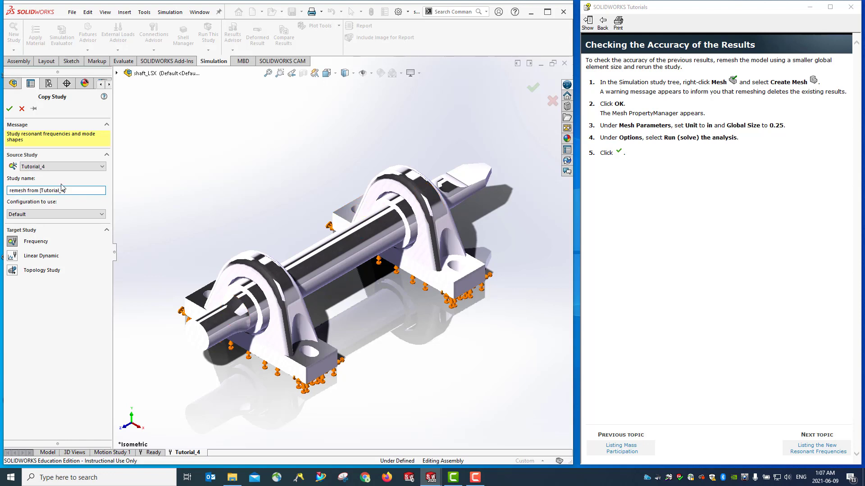
{"action": "left_click", "coordinate": [9, 109]}
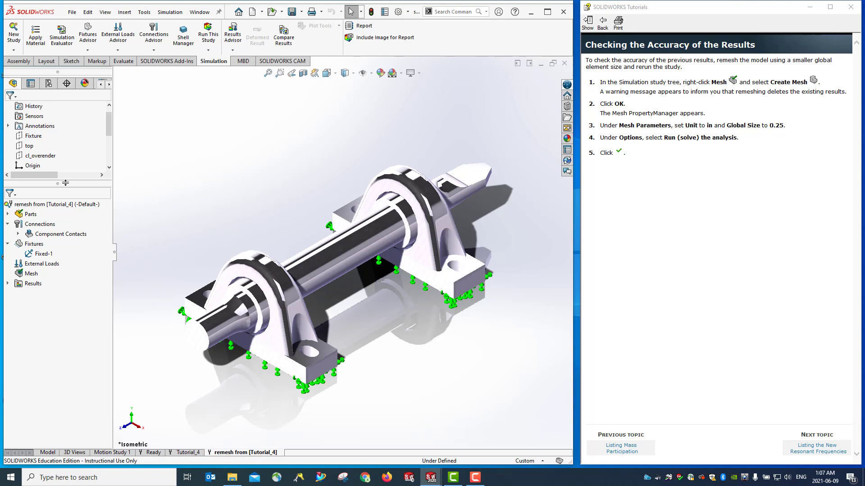
Step: Start creating a new mesh for the "remesh from [Tutorial_4]" study, accepting deletion of its existing results
{"action": "left_click", "coordinate": [33, 244]}
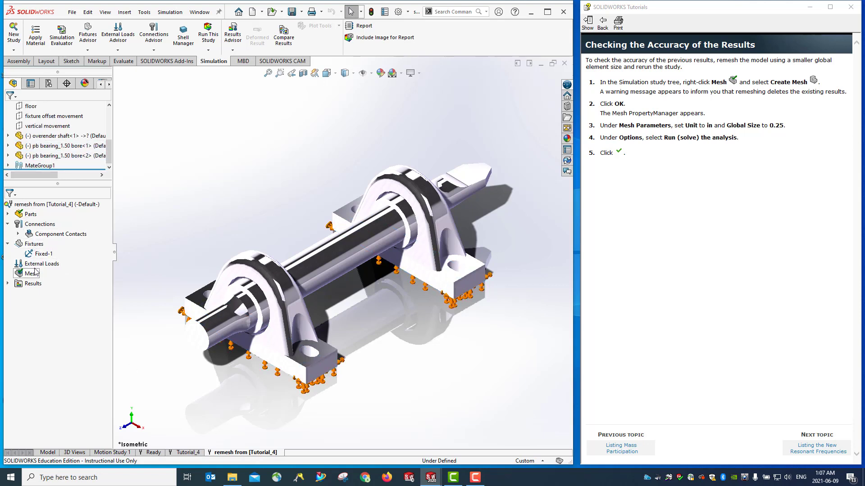
{"action": "left_click", "coordinate": [7, 284]}
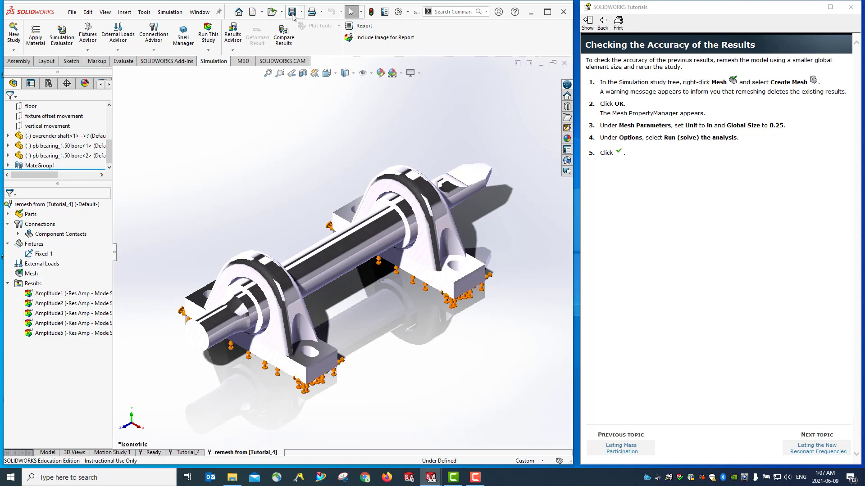
{"action": "right_click", "coordinate": [32, 275]}
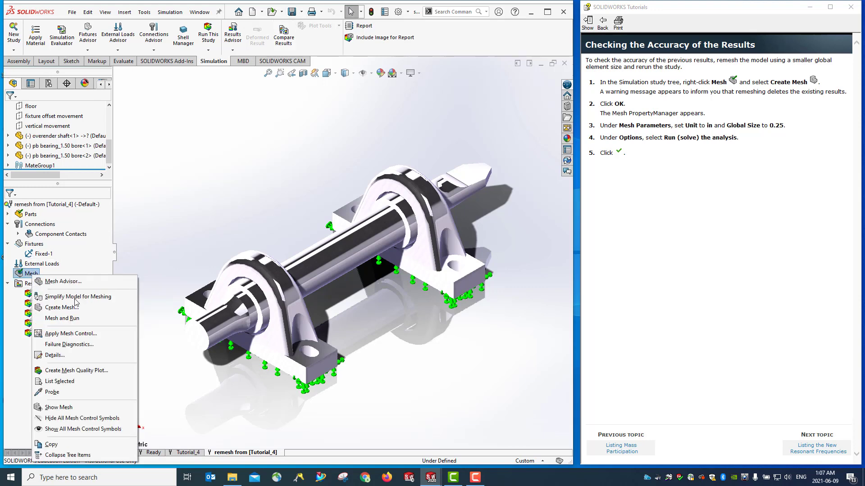
{"action": "left_click", "coordinate": [66, 307]}
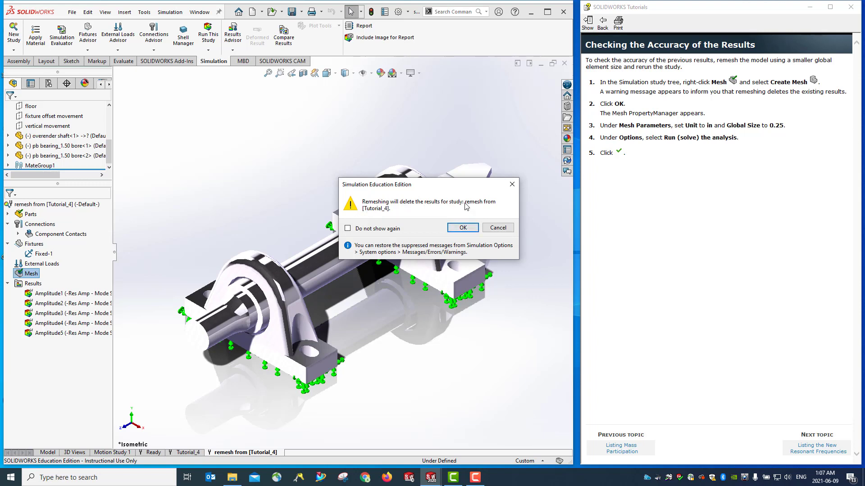
{"action": "left_click", "coordinate": [463, 228]}
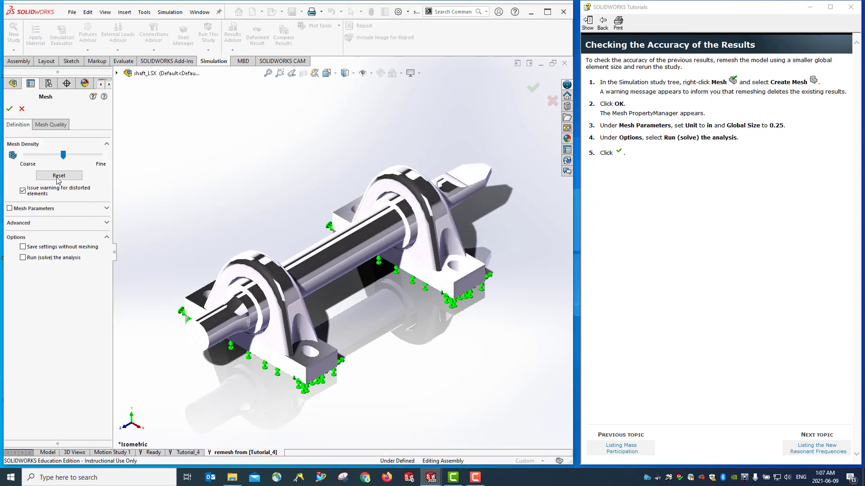
Step: Mesh the study with a standard mesh in inches at a global size of 0.250 in and solve the analysis with it
{"action": "left_click", "coordinate": [45, 225]}
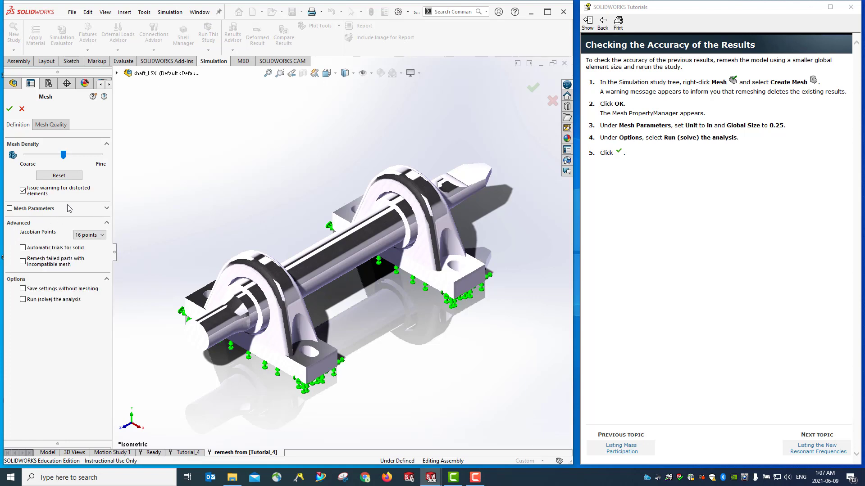
{"action": "left_click", "coordinate": [107, 208]}
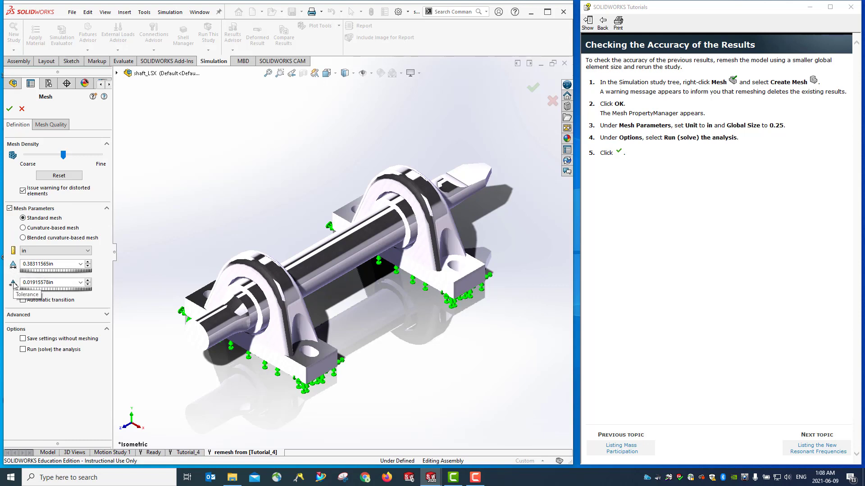
{"action": "double_click", "coordinate": [37, 265]}
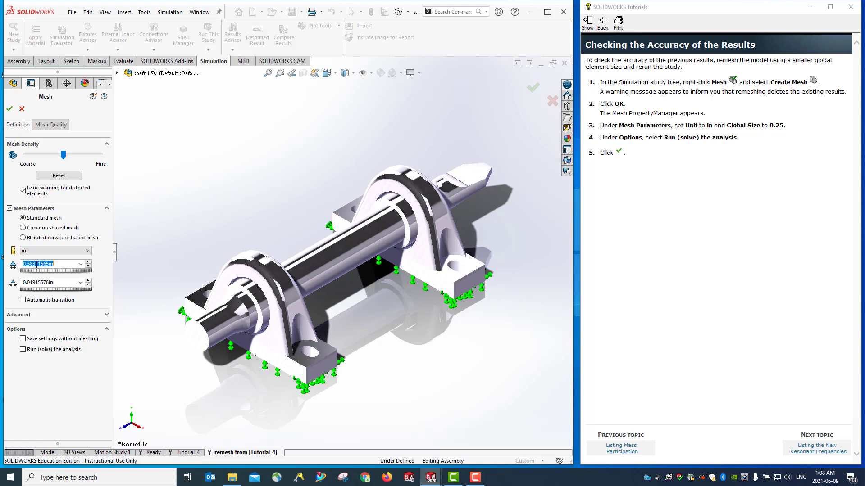
{"action": "left_click", "coordinate": [88, 266]}
{"action": "left_click", "coordinate": [88, 266]}
{"action": "left_click", "coordinate": [36, 264]}
{"action": "left_click_drag", "start_coordinate": [48, 264], "coordinate": [28, 264]}
{"action": "type", "text": "250in"}
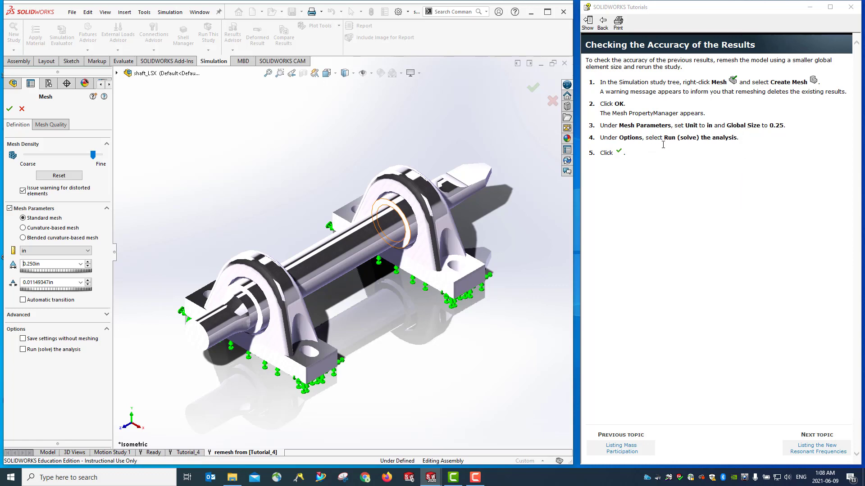
{"action": "left_click", "coordinate": [23, 350]}
{"action": "left_click", "coordinate": [9, 109]}
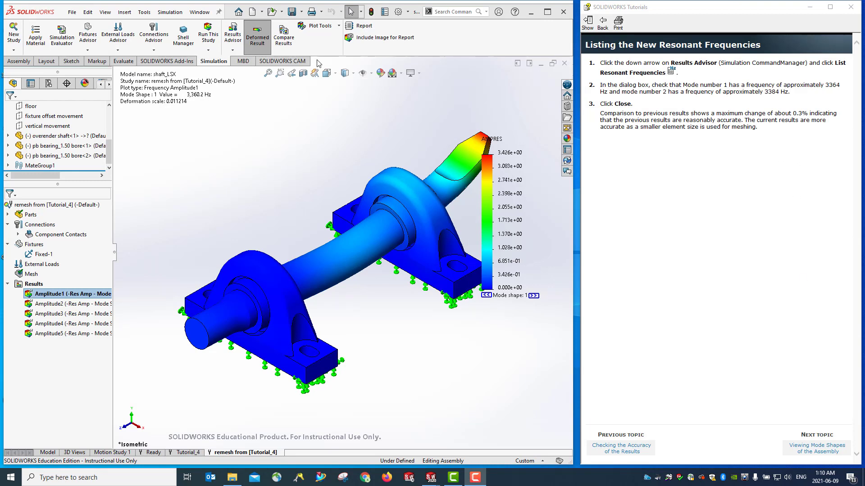
Step: List the remeshed study's resonant frequencies in an enlarged window and save the mode list
{"action": "left_click", "coordinate": [232, 50]}
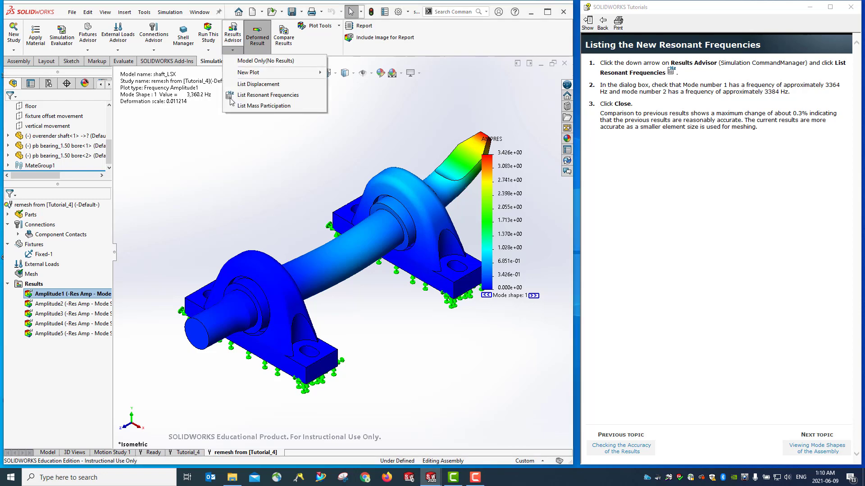
{"action": "left_click", "coordinate": [253, 98]}
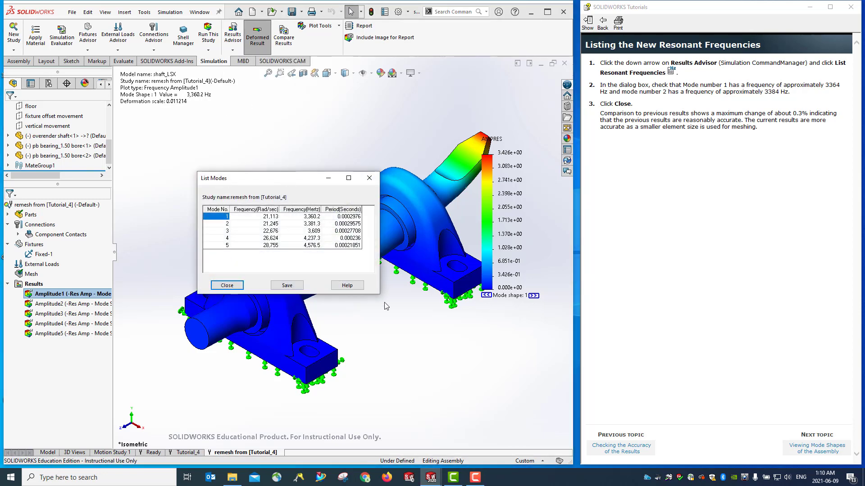
{"action": "left_click_drag", "start_coordinate": [379, 292], "coordinate": [494, 323]}
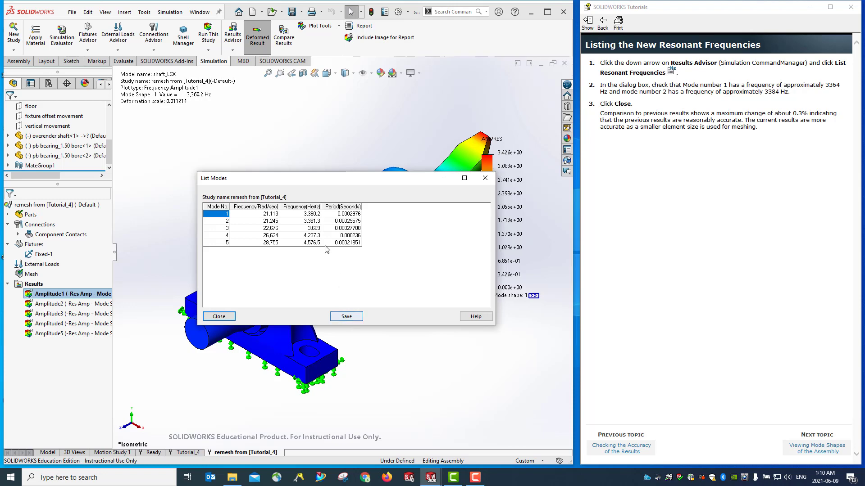
{"action": "left_click", "coordinate": [346, 317]}
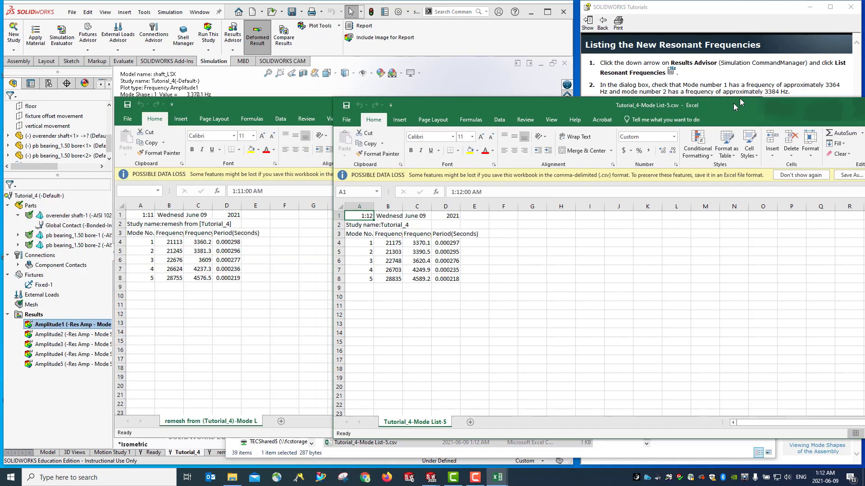
Step: In Excel, move the Tutorial_4-Mode List-5.csv window next to the remeshed study's mode list to compare their frequencies
{"action": "left_click_drag", "start_coordinate": [739, 98], "coordinate": [694, 94]}
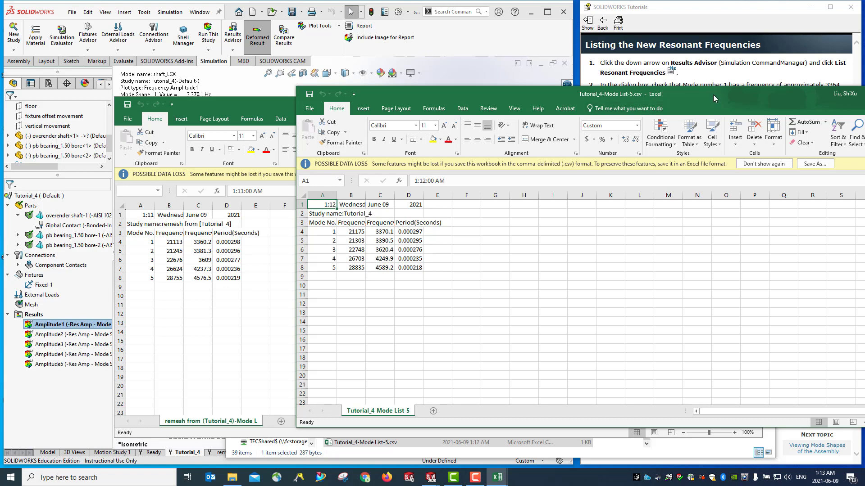
{"action": "left_click_drag", "start_coordinate": [712, 94], "coordinate": [569, 97]}
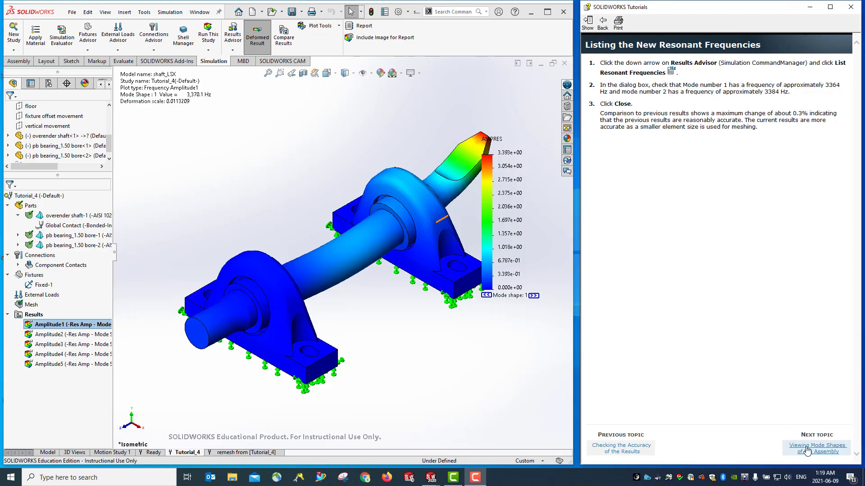
Step: Bring up the Viewing Mode Shapes of the Assembly topic and hide all fixture symbols in the Tutorial_4 study
{"action": "left_click", "coordinate": [817, 445]}
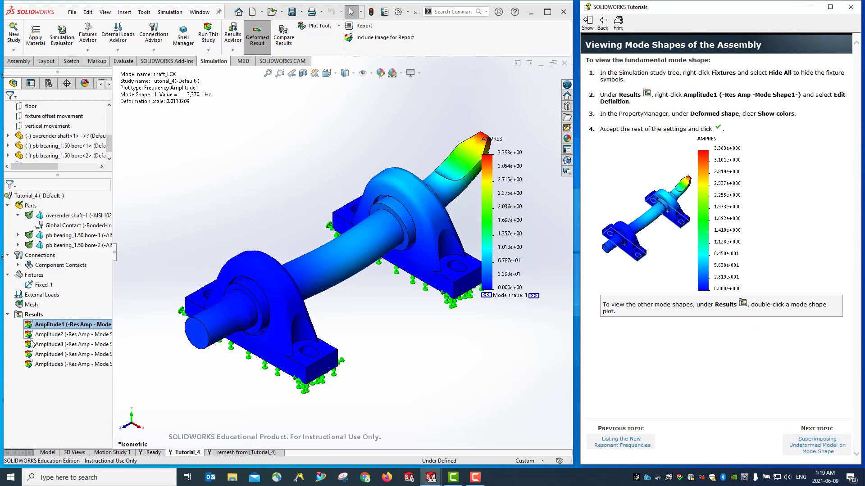
{"action": "left_click", "coordinate": [36, 276]}
{"action": "right_click", "coordinate": [37, 278]}
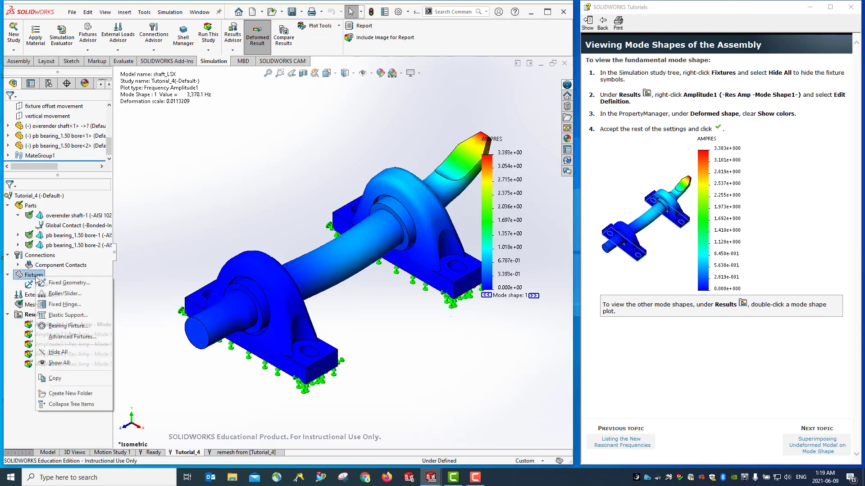
{"action": "left_click", "coordinate": [65, 355]}
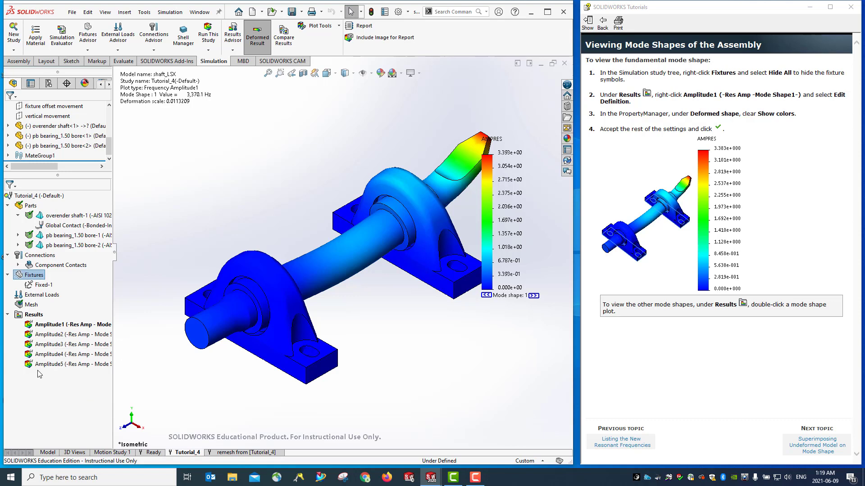
Step: Edit the definition of the Amplitude1 plot in Tutorial_4 to turn off Show colors
{"action": "right_click", "coordinate": [53, 324]}
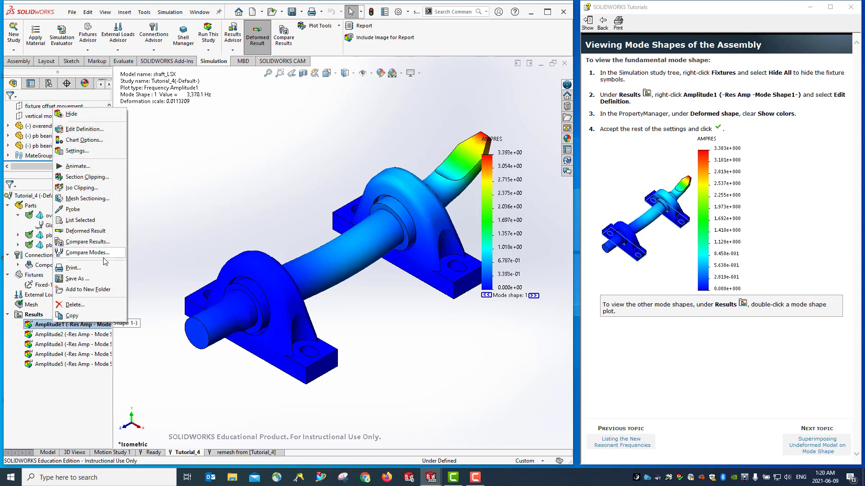
{"action": "left_click", "coordinate": [95, 129]}
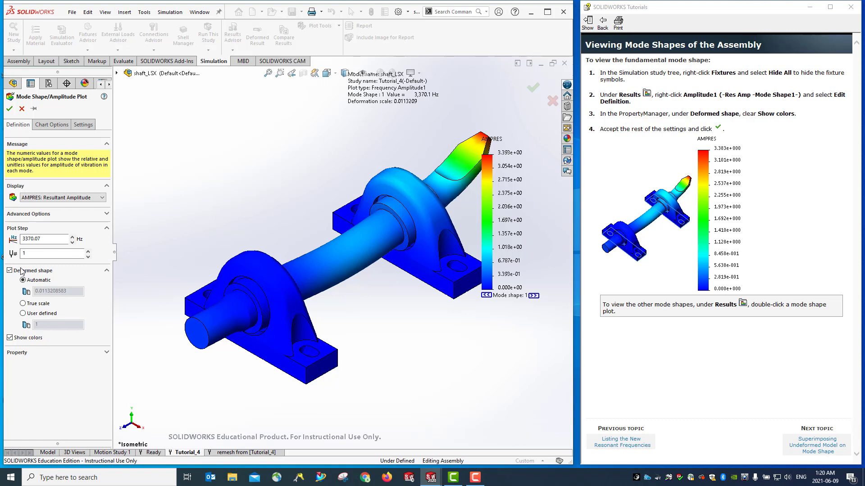
{"action": "left_click", "coordinate": [10, 338]}
{"action": "left_click", "coordinate": [10, 110]}
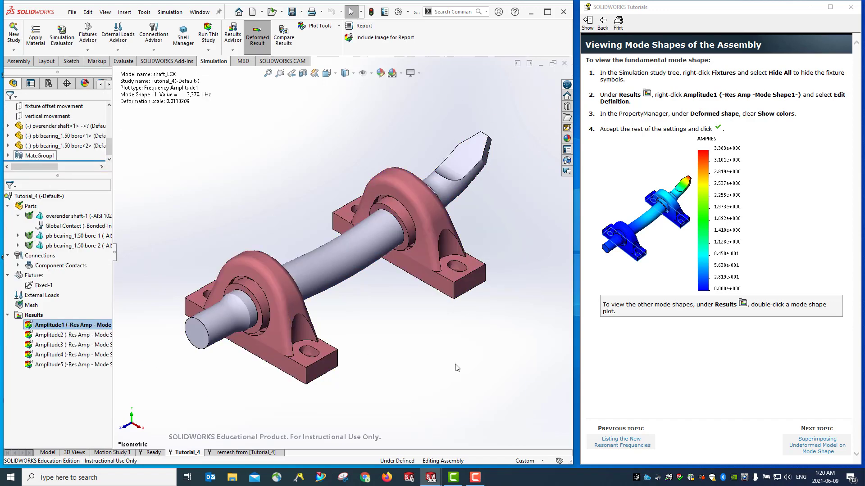
Step: Save the shaft assembly and set its view to isometric
{"action": "mouse_move", "coordinate": [436, 353]}
{"action": "middle_mouse_down"}
{"action": "mouse_move", "coordinate": [404, 296]}
{"action": "mouse_move", "coordinate": [378, 311]}
{"action": "mouse_move", "coordinate": [440, 312]}
{"action": "mouse_move", "coordinate": [441, 341]}
{"action": "middle_mouse_up"}
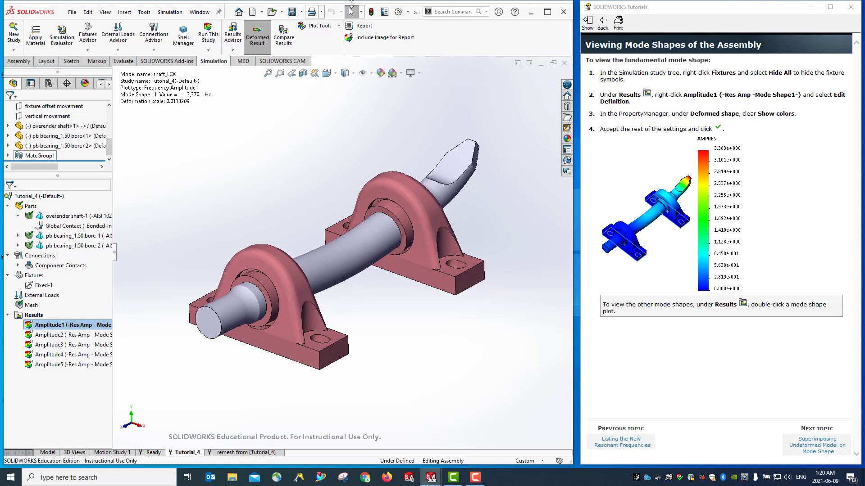
{"action": "left_click", "coordinate": [292, 14]}
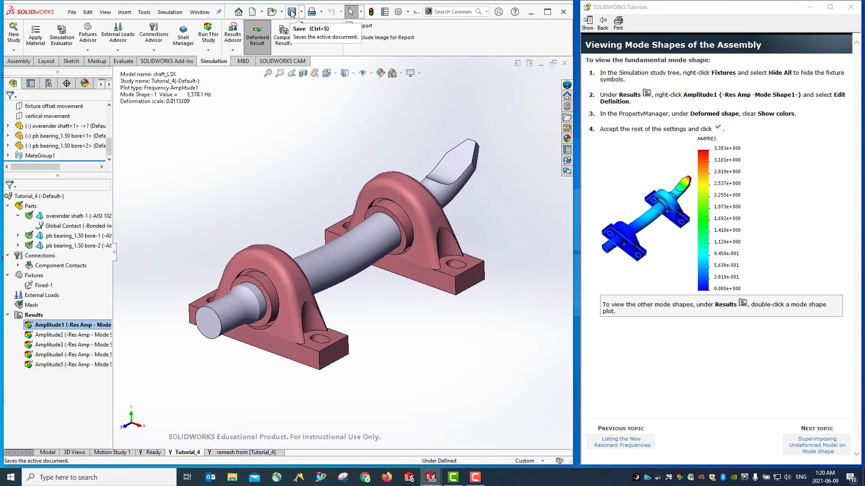
{"action": "key", "text": "ctrl+7"}
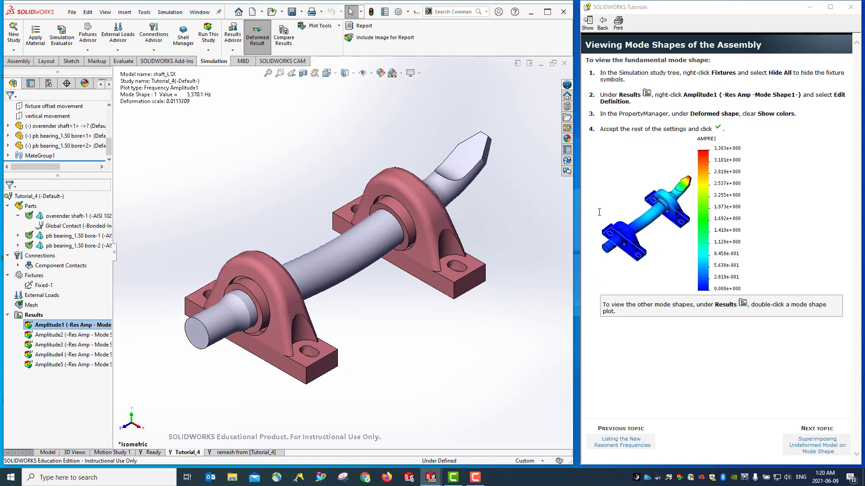
Step: Bring up the Superimposing Undeformed Model on Mode Shape topic and enable superimposing the model on the deformed shape in the Amplitude1 settings
{"action": "left_click", "coordinate": [833, 452]}
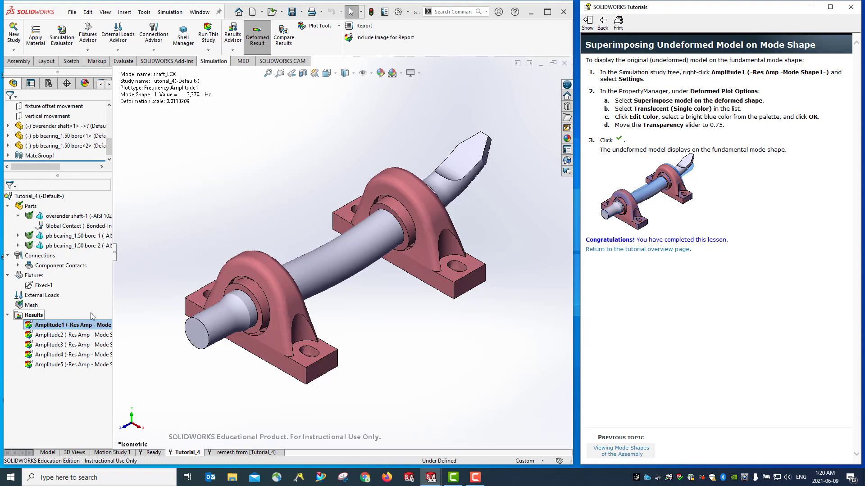
{"action": "right_click", "coordinate": [52, 328]}
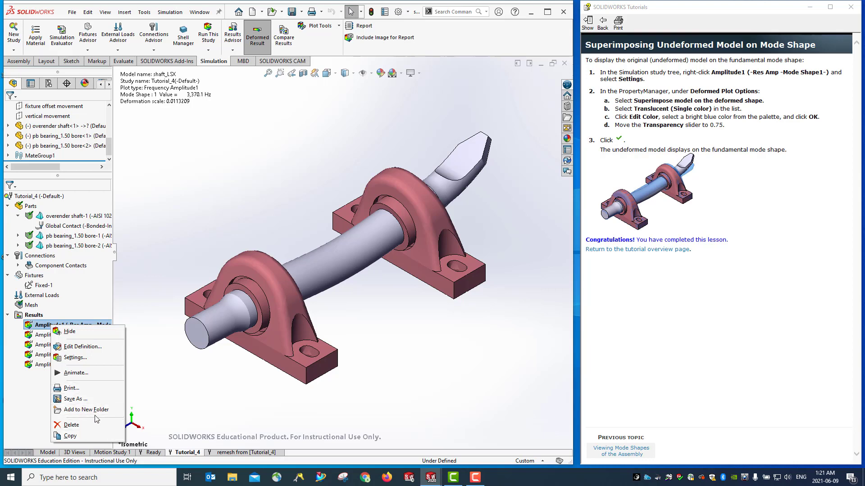
{"action": "key", "text": "Escape"}
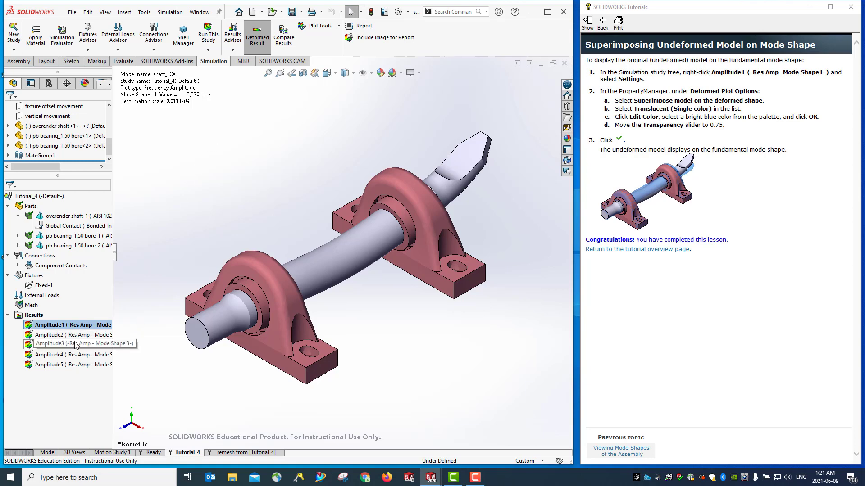
{"action": "right_click", "coordinate": [28, 325]}
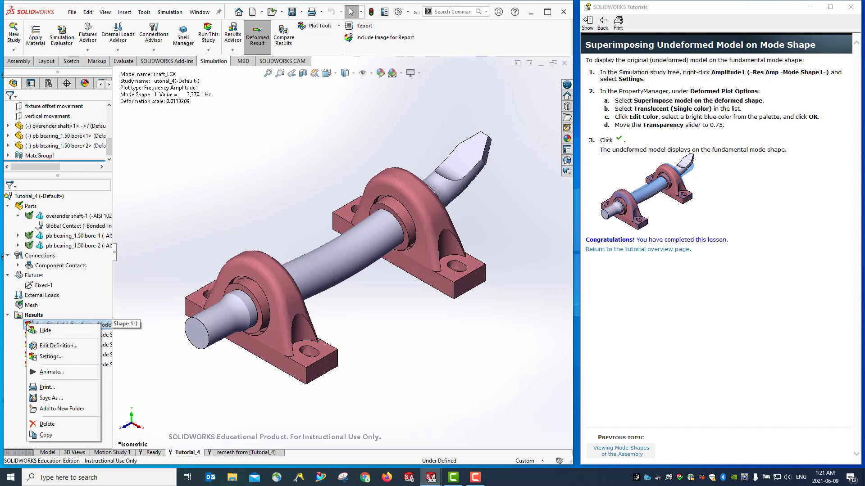
{"action": "left_click", "coordinate": [51, 356]}
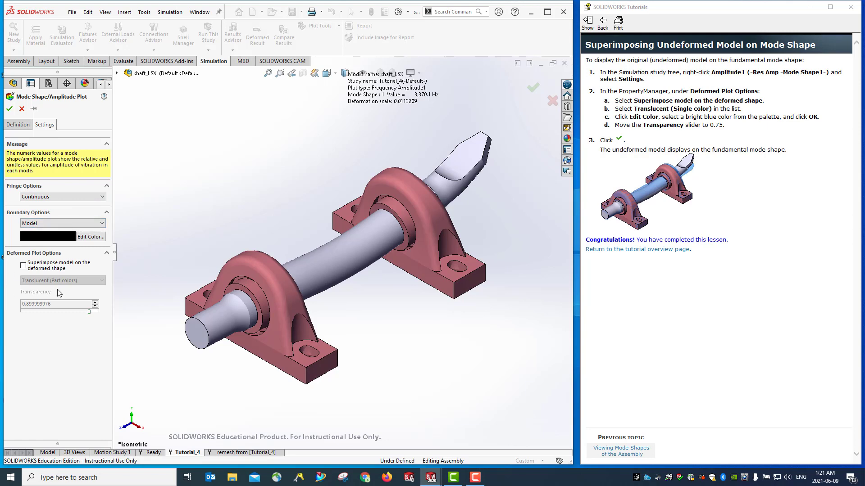
{"action": "left_click", "coordinate": [24, 266]}
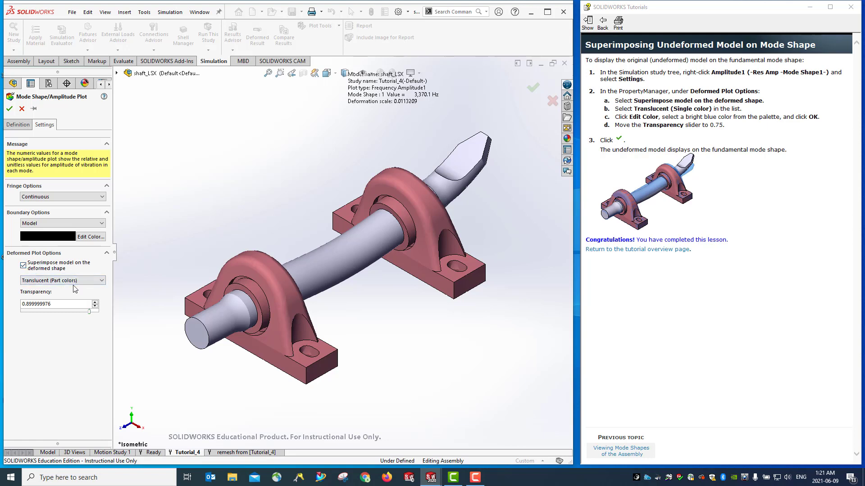
{"action": "left_click", "coordinate": [100, 280]}
{"action": "left_click", "coordinate": [101, 280]}
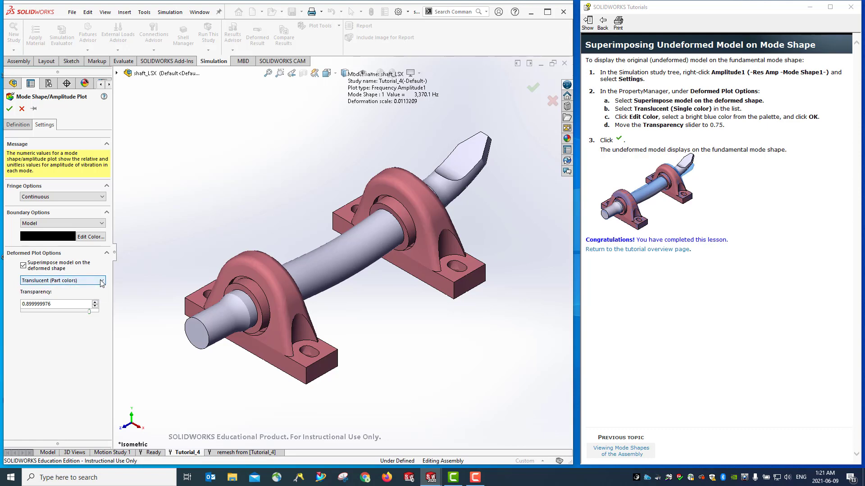
Step: Set the Amplitude1 plot's model boundary color to light cyan from the basic colors
{"action": "left_click", "coordinate": [99, 238]}
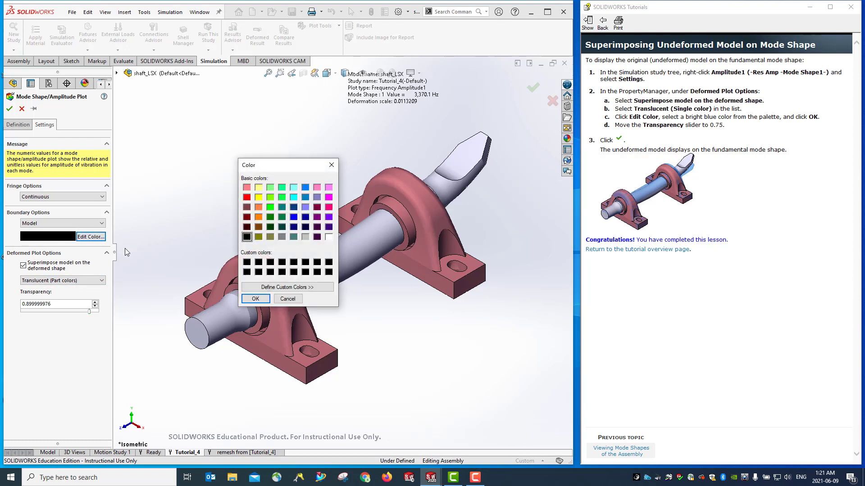
{"action": "left_click", "coordinate": [293, 187]}
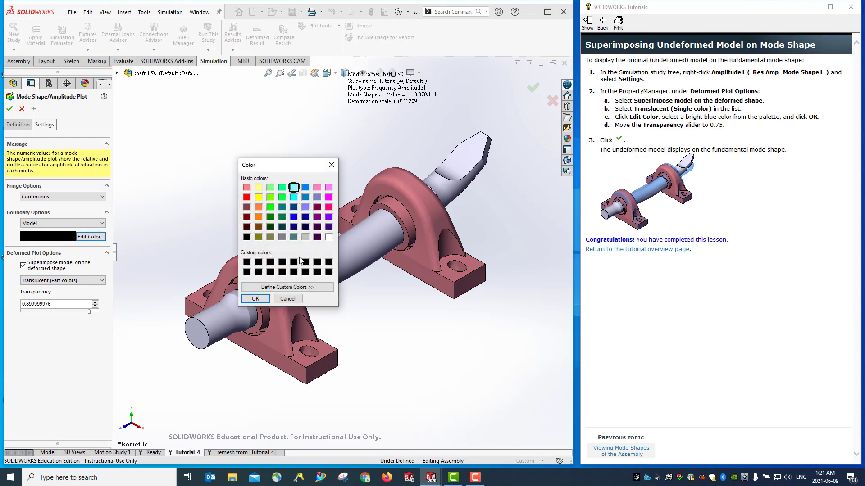
{"action": "left_click", "coordinate": [255, 300]}
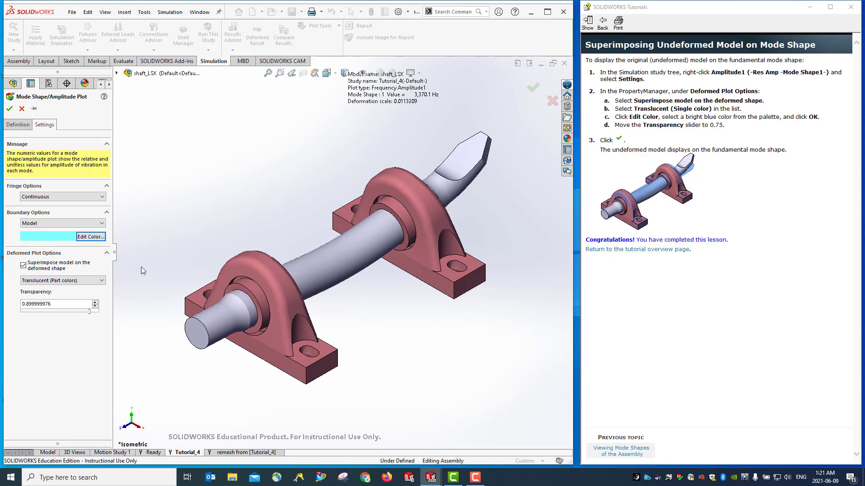
Step: Set the Amplitude1 plot's superimposed model transparency to 0.75, apply the settings, and inspect the superimposed shaft
{"action": "double_click", "coordinate": [36, 303]}
{"action": "type", "text": "0.75"}
{"action": "key", "text": "Return"}
{"action": "left_click", "coordinate": [9, 109]}
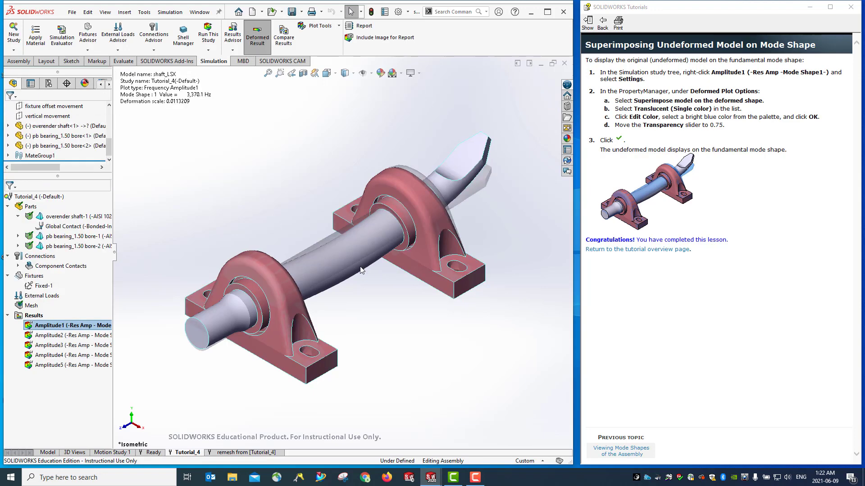
{"action": "middle_click_drag", "start_coordinate": [406, 315], "coordinate": [356, 284]}
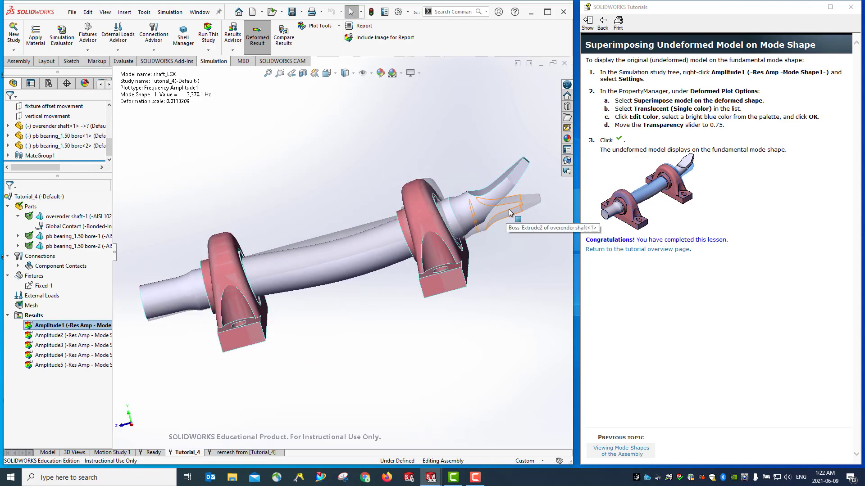
{"action": "middle_click_drag", "start_coordinate": [370, 322], "coordinate": [385, 338]}
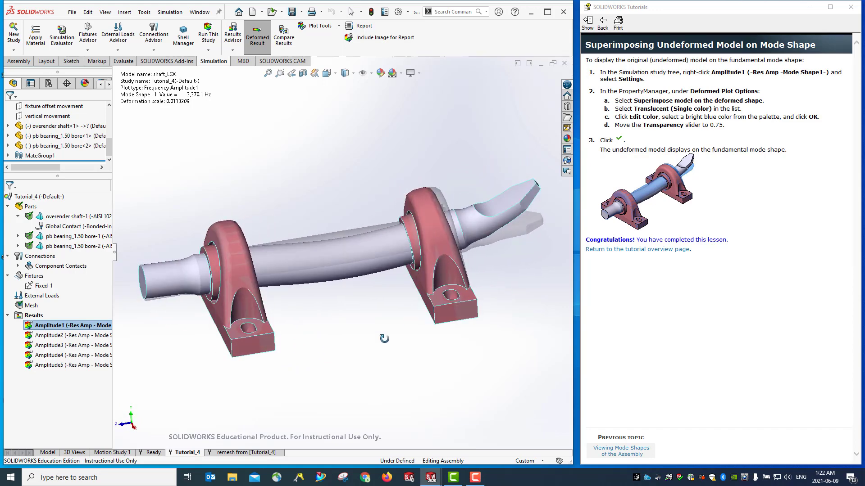
Step: Reopen the Amplitude1 plot settings and change the model boundary color to bright blue from the basic colors
{"action": "right_click", "coordinate": [49, 328]}
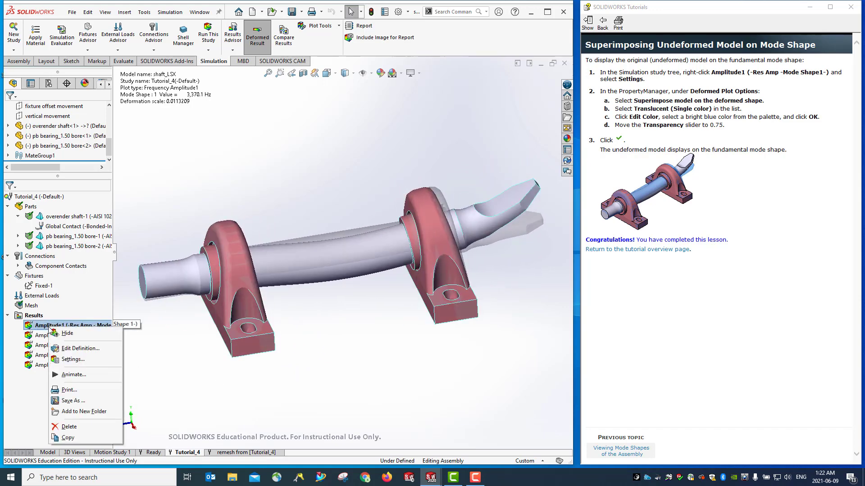
{"action": "left_click", "coordinate": [73, 360]}
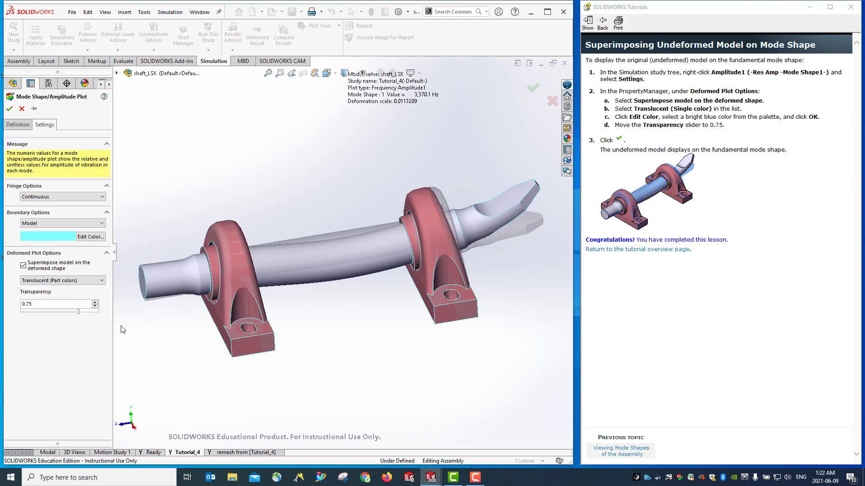
{"action": "left_click", "coordinate": [62, 223]}
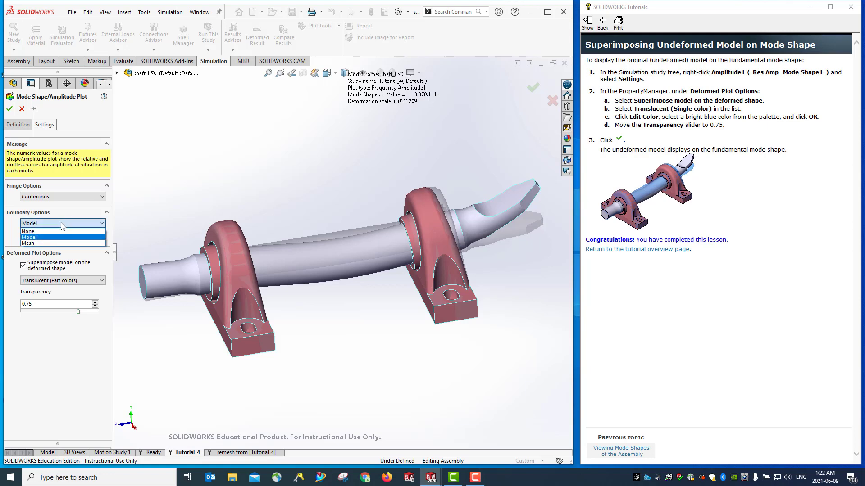
{"action": "left_click", "coordinate": [61, 224]}
{"action": "left_click", "coordinate": [91, 237]}
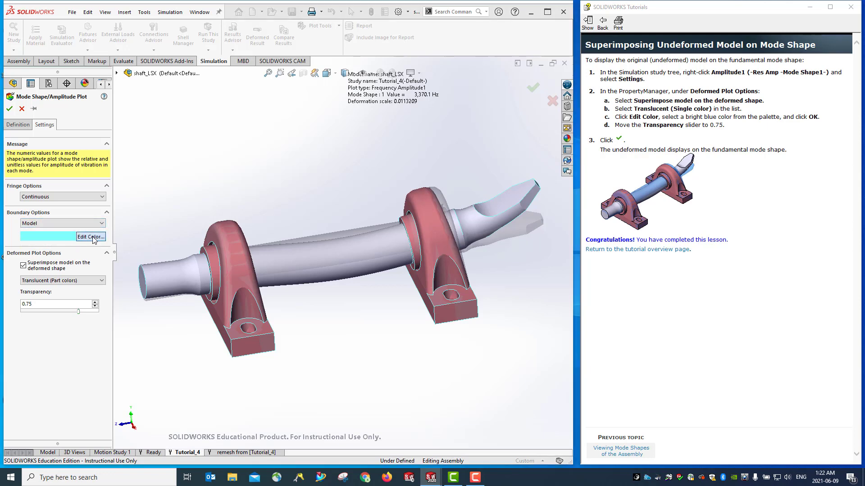
{"action": "left_click", "coordinate": [305, 187]}
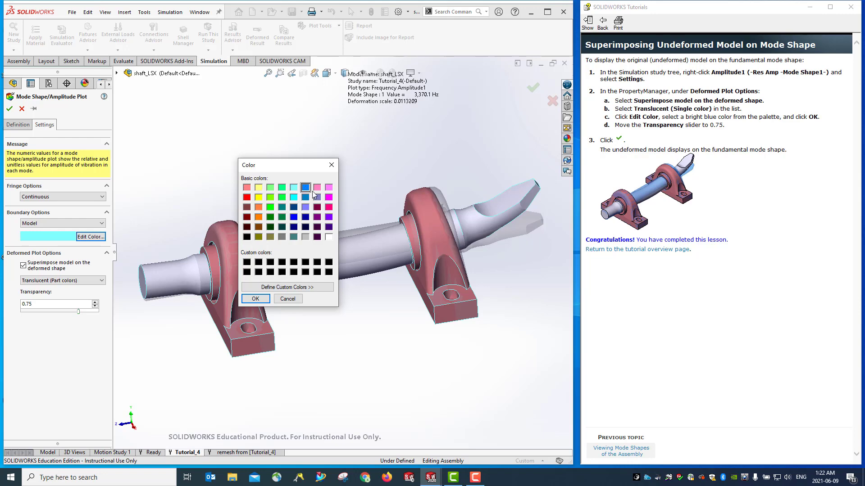
{"action": "left_click", "coordinate": [255, 299]}
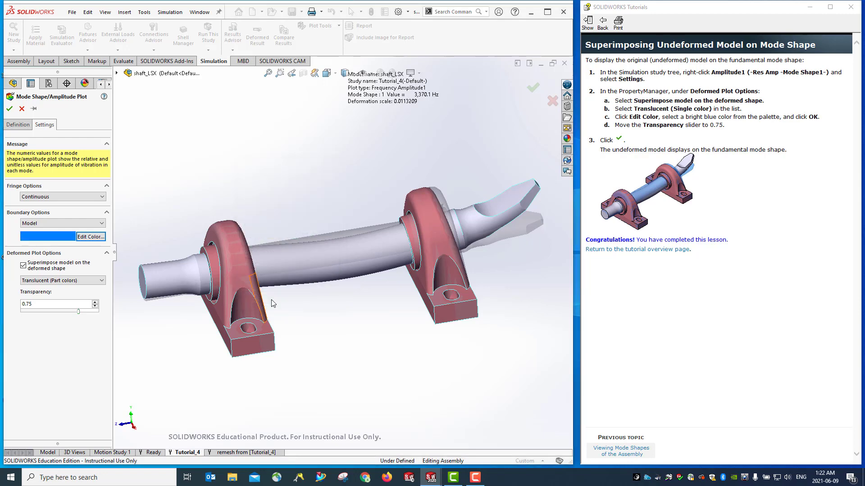
{"action": "left_click", "coordinate": [21, 111]}
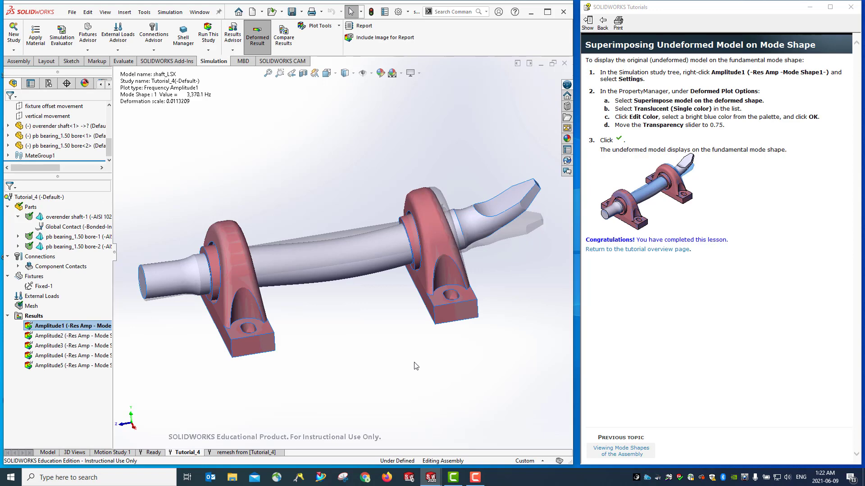
Step: Examine the superimposed undeformed shaft in the Amplitude1 plot and compare it with the Amplitude2 plot
{"action": "mouse_move", "coordinate": [415, 366]}
{"action": "middle_mouse_down"}
{"action": "mouse_move", "coordinate": [426, 330]}
{"action": "mouse_move", "coordinate": [419, 351]}
{"action": "middle_mouse_up"}
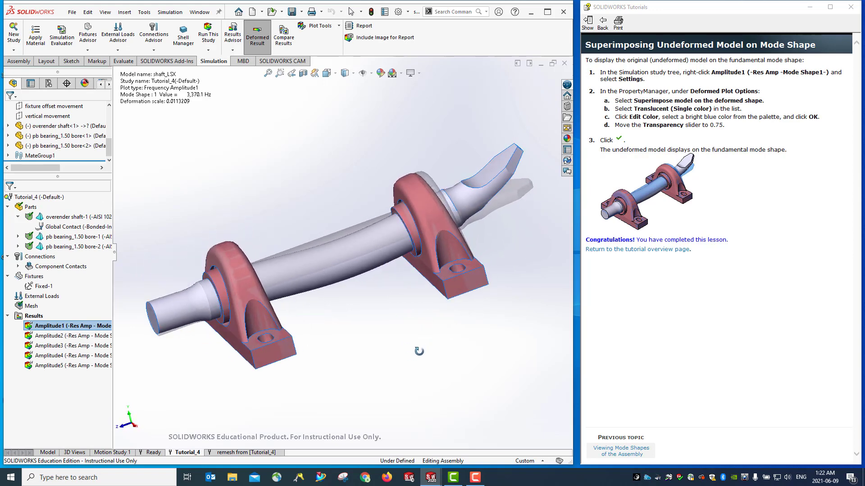
{"action": "left_click", "coordinate": [50, 330]}
{"action": "mouse_move", "coordinate": [463, 367]}
{"action": "middle_mouse_down"}
{"action": "mouse_move", "coordinate": [435, 306]}
{"action": "mouse_move", "coordinate": [469, 374]}
{"action": "middle_mouse_up"}
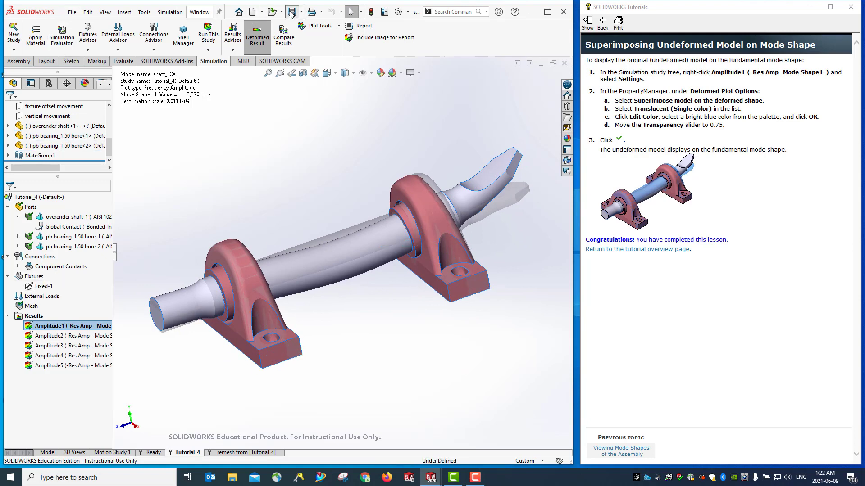
{"action": "double_click", "coordinate": [50, 337]}
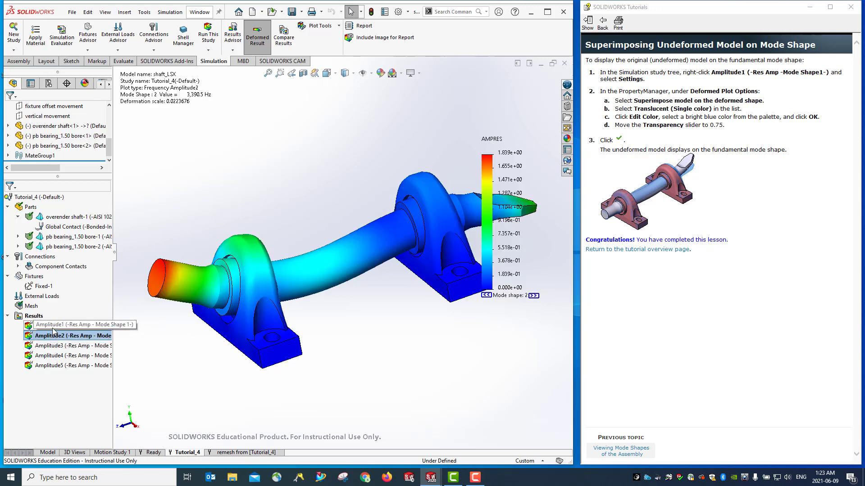
{"action": "double_click", "coordinate": [52, 326]}
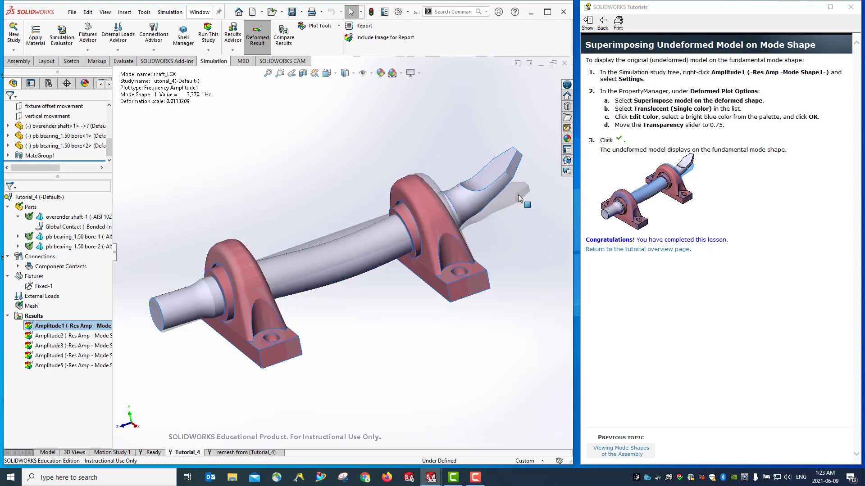
Step: Display the Amplitude2 plot and set its model boundary color to bright blue in its settings
{"action": "double_click", "coordinate": [40, 336]}
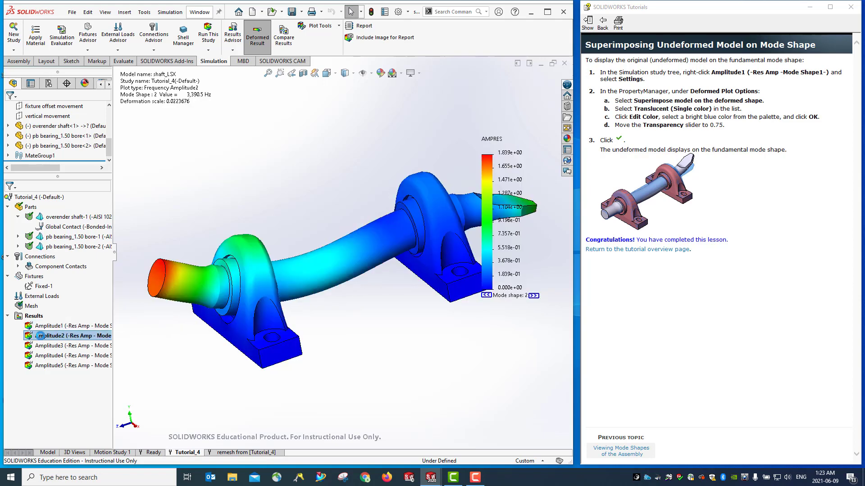
{"action": "right_click", "coordinate": [42, 336]}
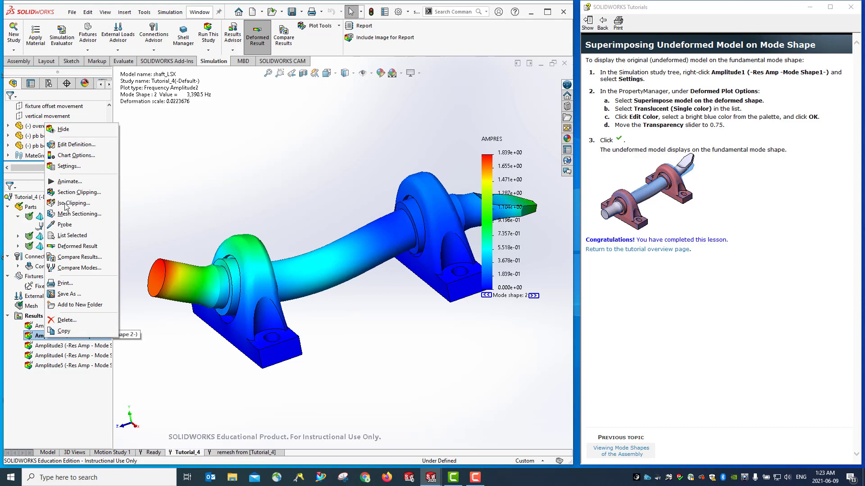
{"action": "left_click", "coordinate": [68, 167]}
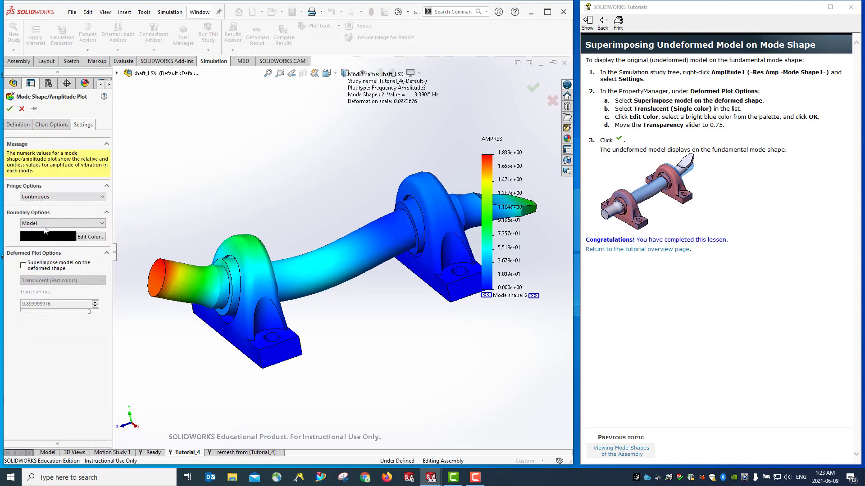
{"action": "left_click", "coordinate": [91, 237]}
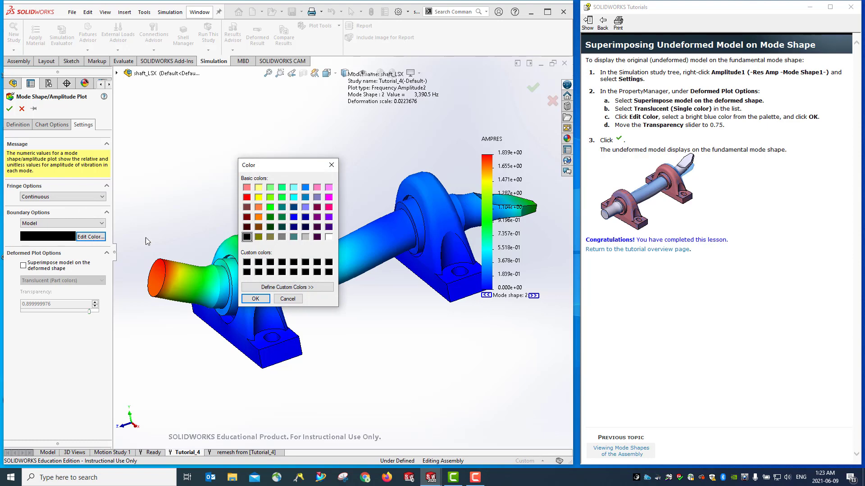
{"action": "left_click", "coordinate": [305, 187]}
{"action": "left_click", "coordinate": [255, 299]}
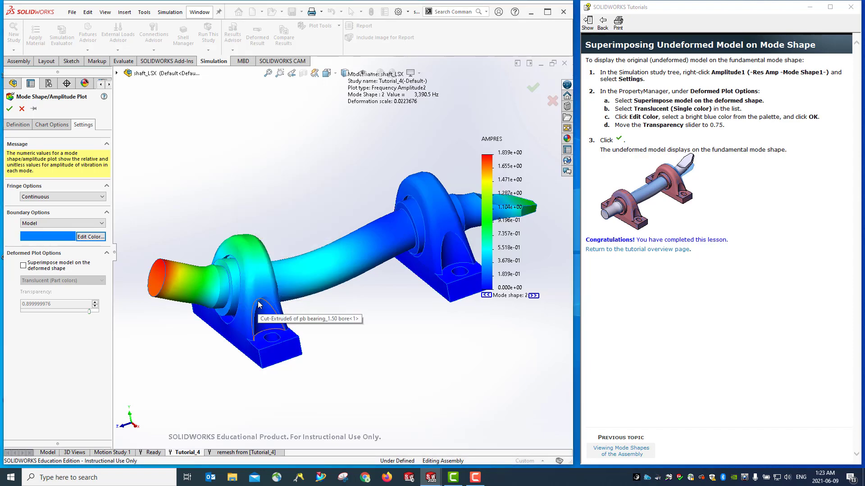
Step: Superimpose the model on the deformed shape in the Amplitude2 plot with a transparency of 0.75, and apply the settings
{"action": "left_click", "coordinate": [24, 266]}
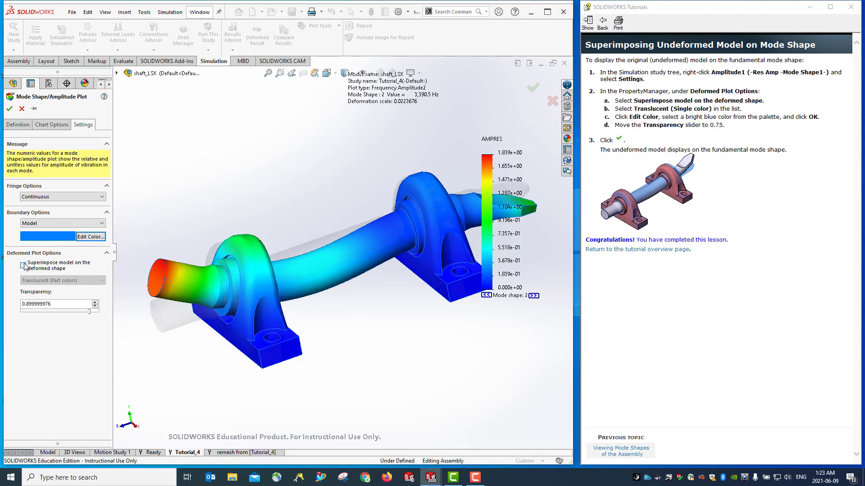
{"action": "left_click", "coordinate": [23, 265]}
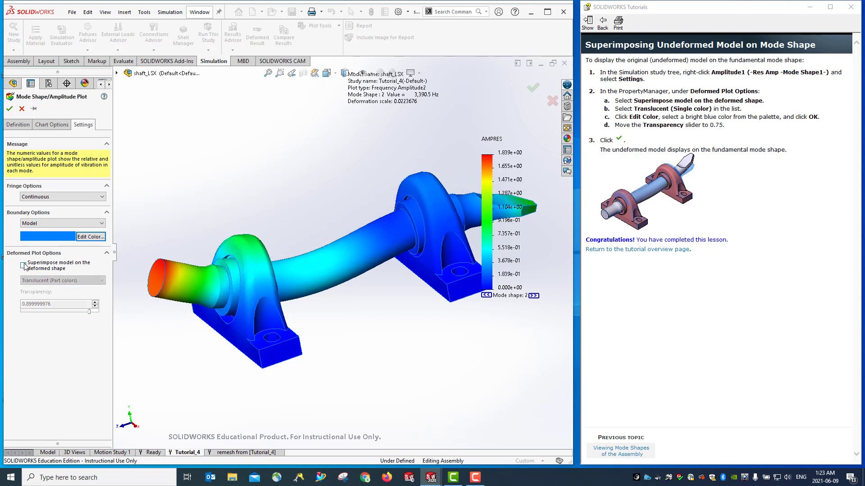
{"action": "left_click", "coordinate": [24, 266]}
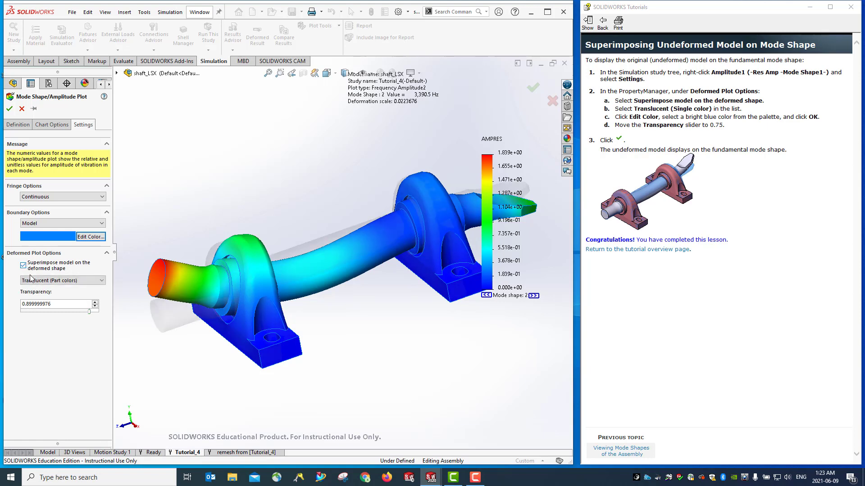
{"action": "left_click", "coordinate": [95, 307]}
{"action": "left_click", "coordinate": [95, 307]}
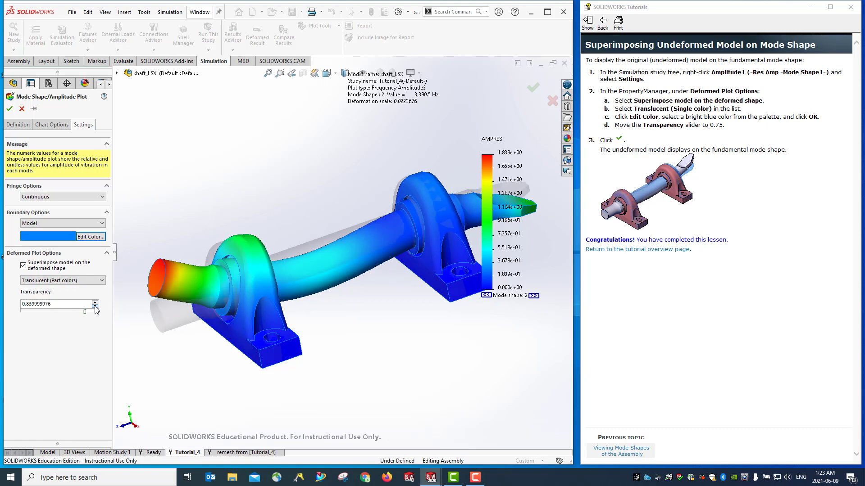
{"action": "double_click", "coordinate": [56, 303]}
{"action": "type", "text": "0.75"}
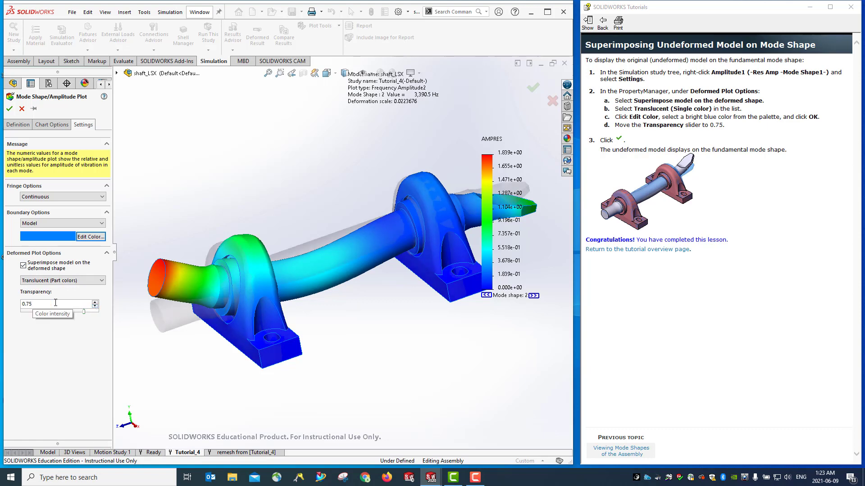
{"action": "key", "text": "Return"}
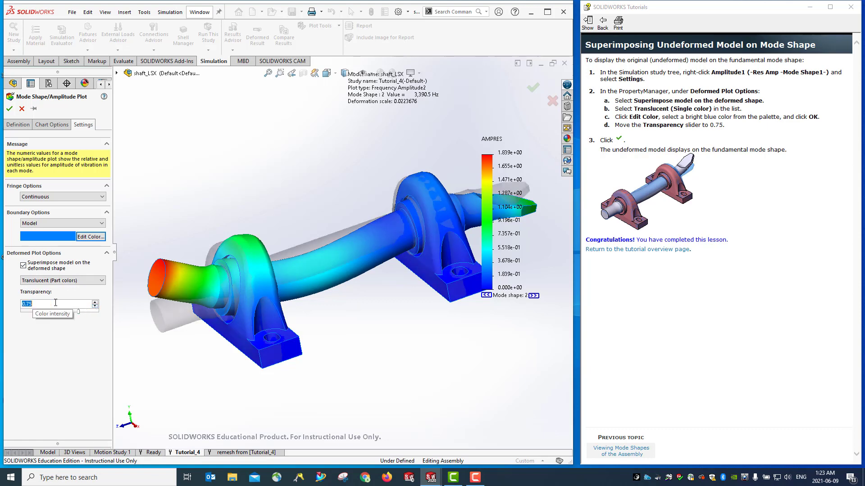
{"action": "left_click", "coordinate": [9, 108]}
Step: Inspect the superimposed Amplitude2 plot, restore the isometric view, and display the Amplitude1 plot
{"action": "middle_click_drag", "start_coordinate": [366, 370], "coordinate": [382, 335]}
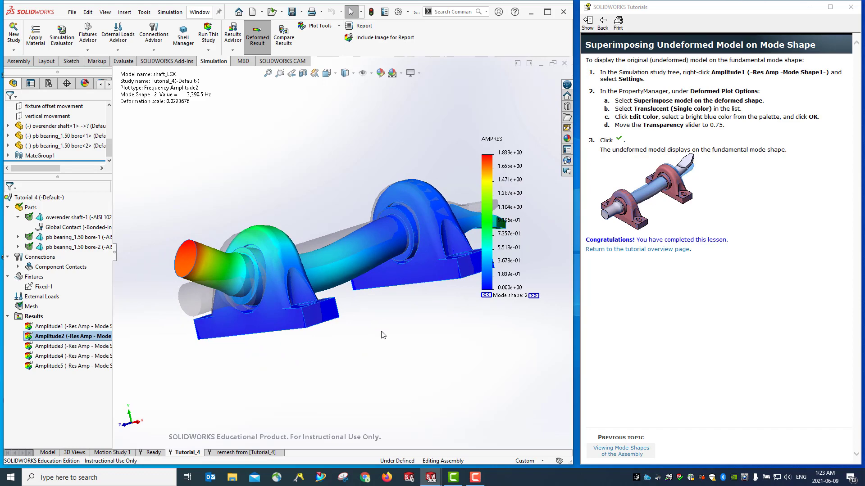
{"action": "key", "text": "ctrl+7"}
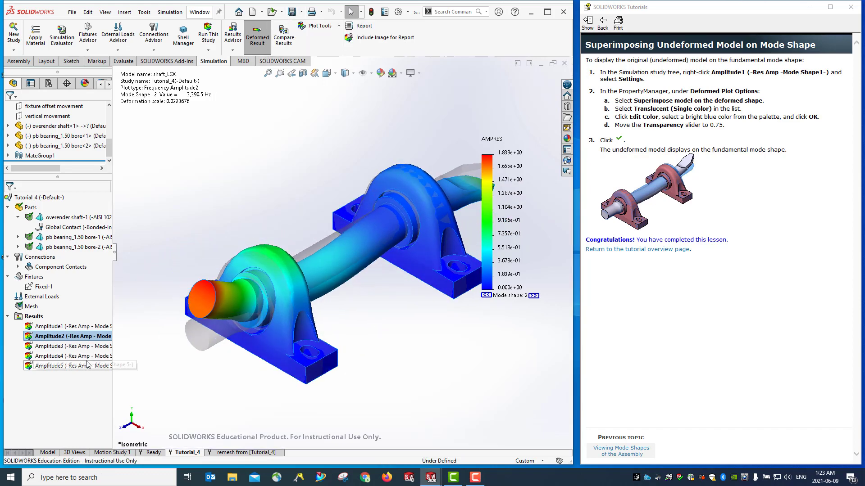
{"action": "double_click", "coordinate": [63, 325]}
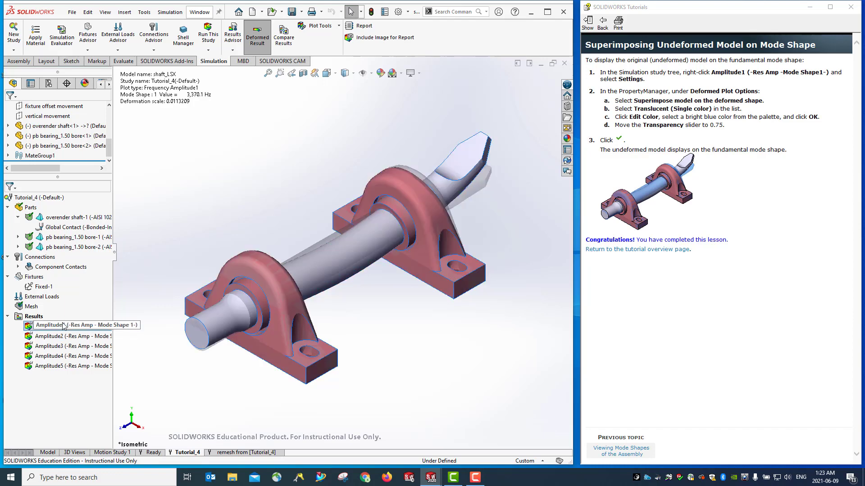